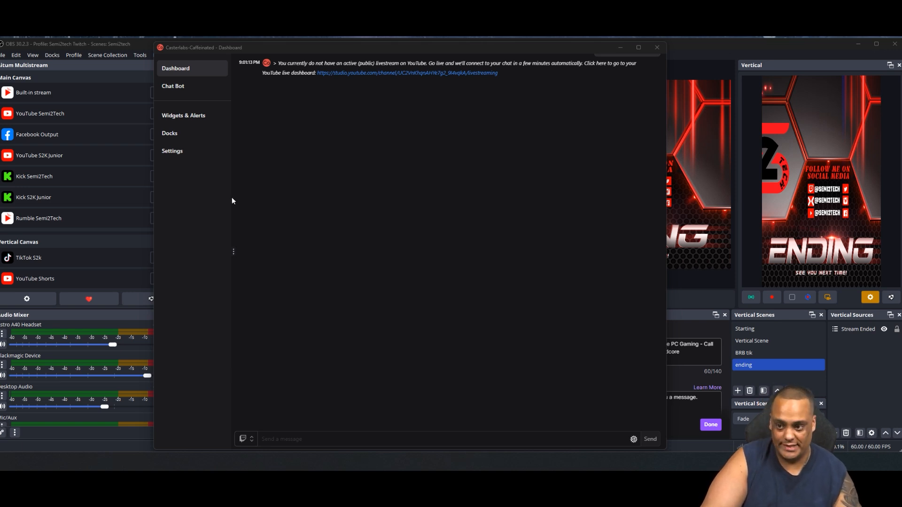
Open the account settings, start connecting the DLive account, and move its sign-in browser window beside the settings.
{"action": "left_click", "coordinate": [182, 155]}
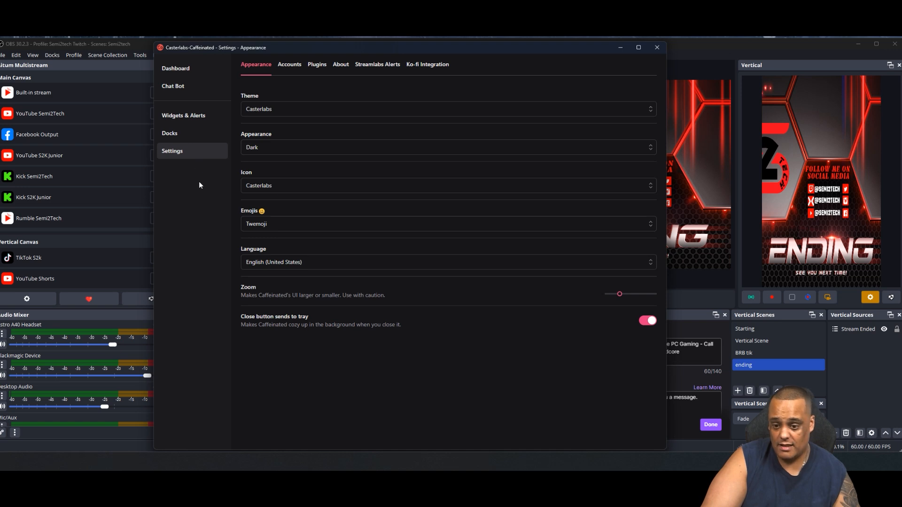
{"action": "left_click", "coordinate": [284, 67]}
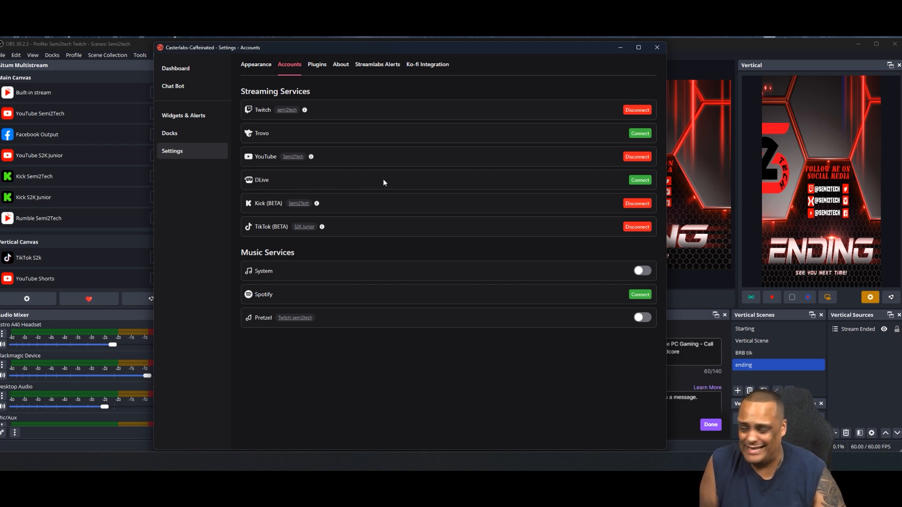
{"action": "left_click", "coordinate": [640, 182]}
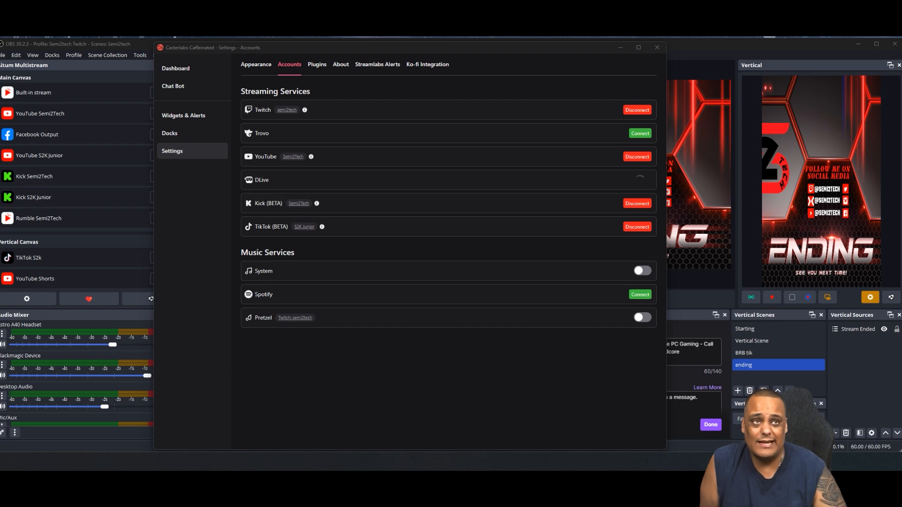
{"action": "left_click_drag", "start_coordinate": [657, 63], "coordinate": [656, 62]}
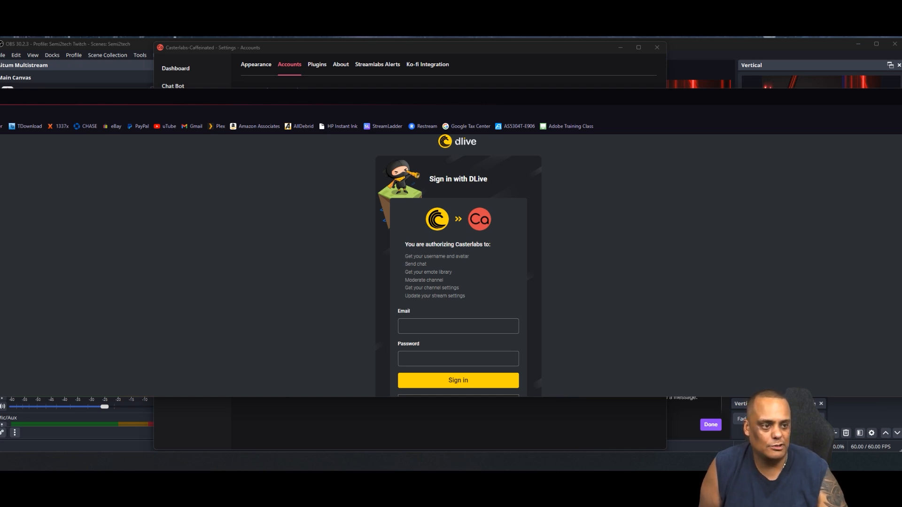
{"action": "double_click", "coordinate": [73, 102]}
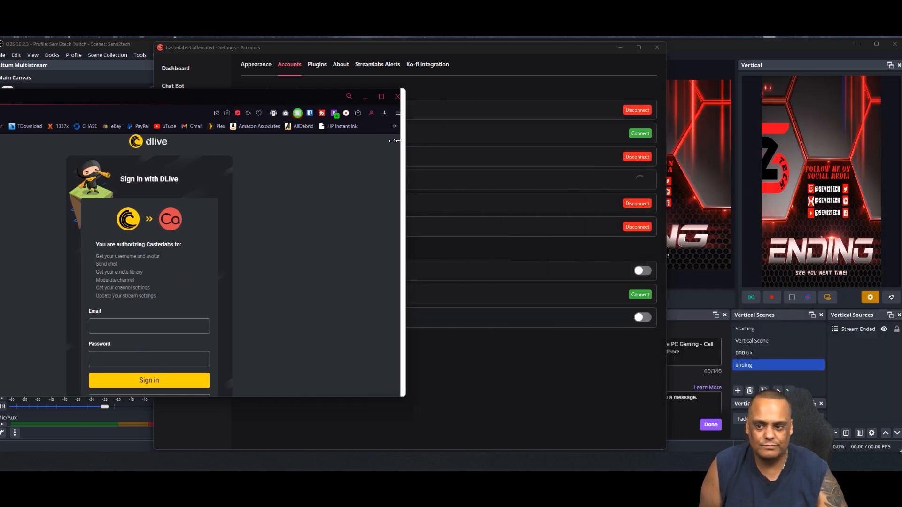
{"action": "left_click_drag", "start_coordinate": [73, 102], "coordinate": [899, 121]}
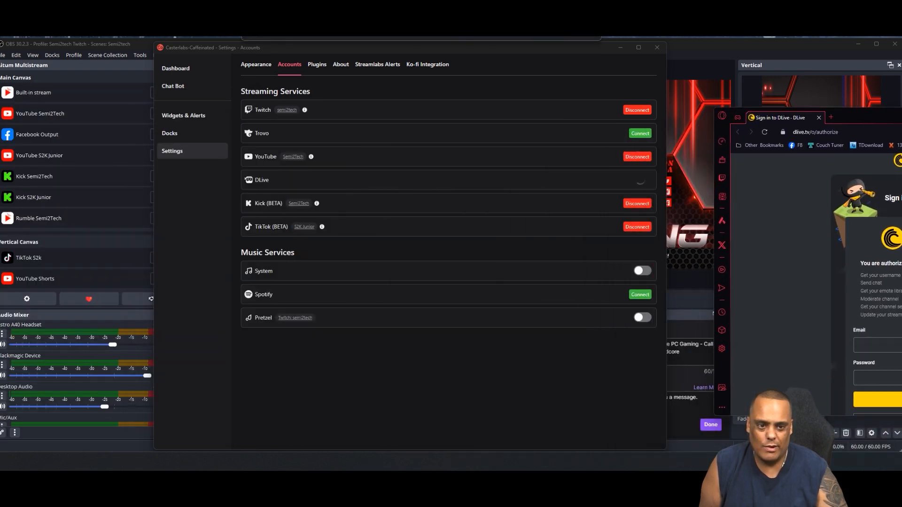
Disconnect the Twitch account and arrange the settings and browser windows side by side.
{"action": "left_click", "coordinate": [637, 111]}
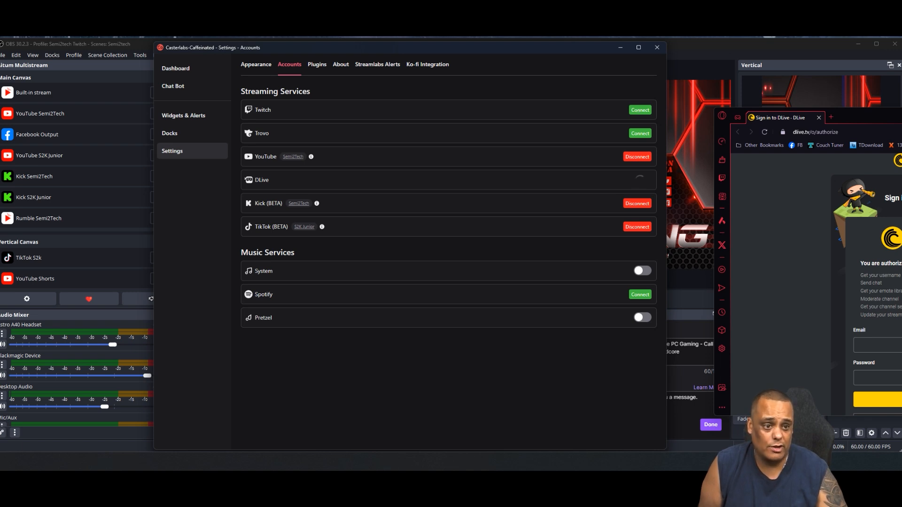
{"action": "left_click_drag", "start_coordinate": [534, 47], "coordinate": [386, 42]}
{"action": "left_click_drag", "start_coordinate": [900, 115], "coordinate": [796, 103]}
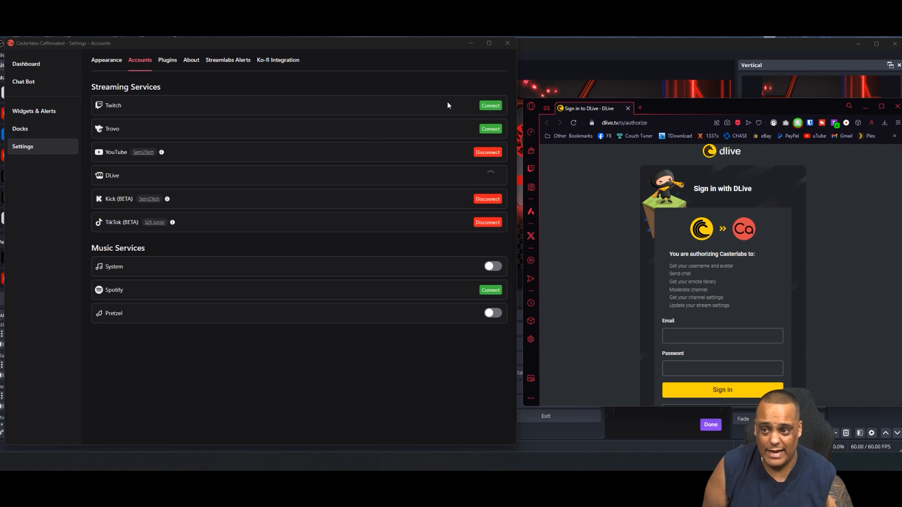
Reconnect the Twitch account by reviewing the requested permissions and authorizing Casterlabs.
{"action": "left_click", "coordinate": [490, 106]}
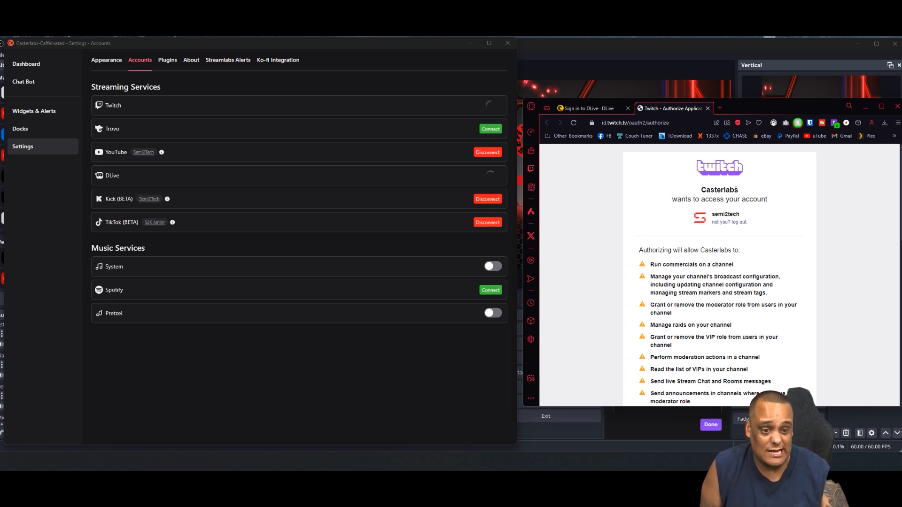
{"action": "scroll", "coordinate": [736, 197], "scroll_direction": "down", "scroll_amount": 1}
{"action": "scroll", "coordinate": [736, 198], "scroll_direction": "down", "scroll_amount": 6}
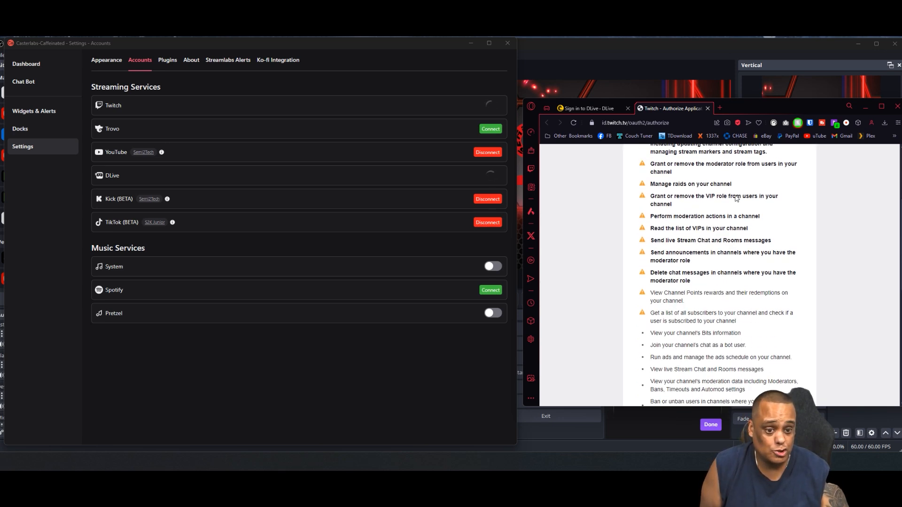
{"action": "scroll", "coordinate": [736, 194], "scroll_direction": "down", "scroll_amount": 3}
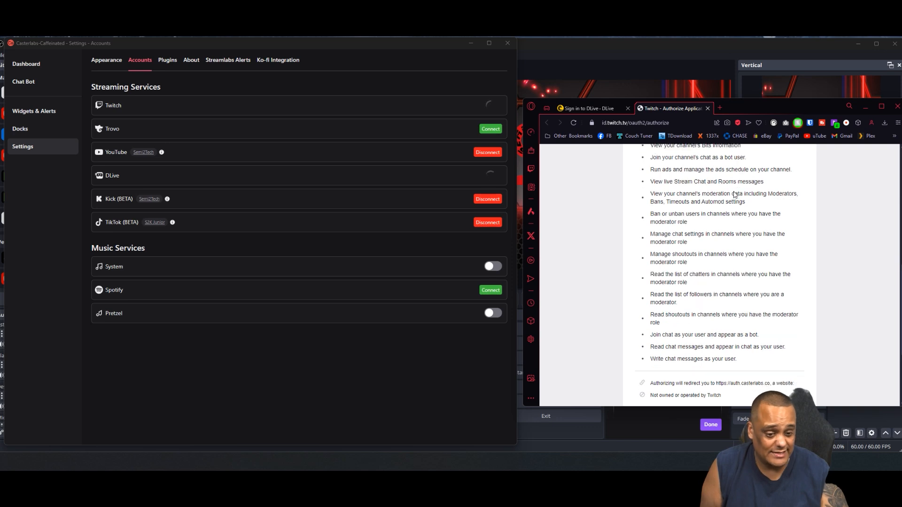
{"action": "left_click", "coordinate": [723, 329]}
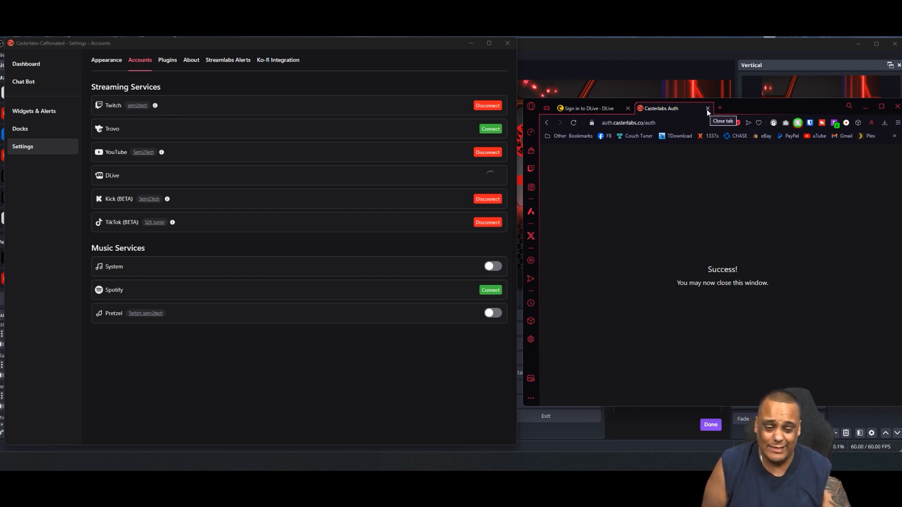
Close the browser window with both sign-in tabs and move the Caffeinated window back over the middle of OBS.
{"action": "left_click", "coordinate": [895, 108]}
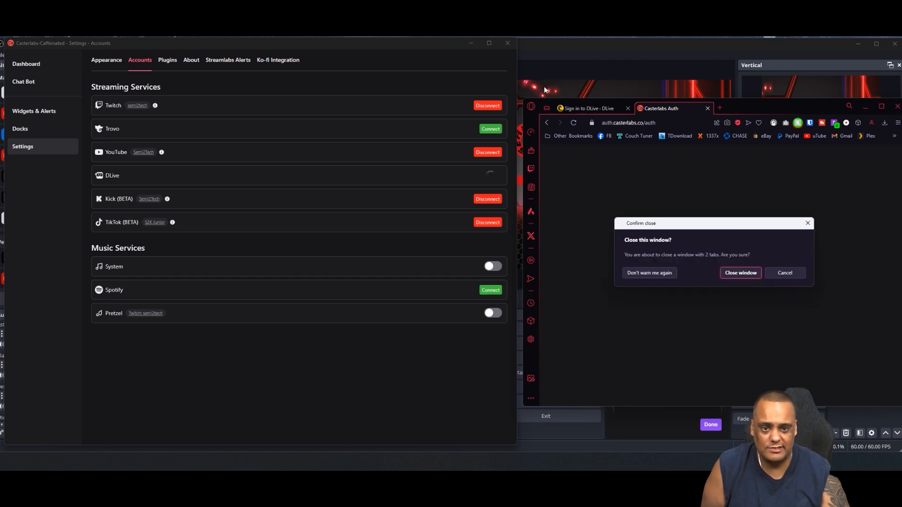
{"action": "left_click", "coordinate": [750, 272]}
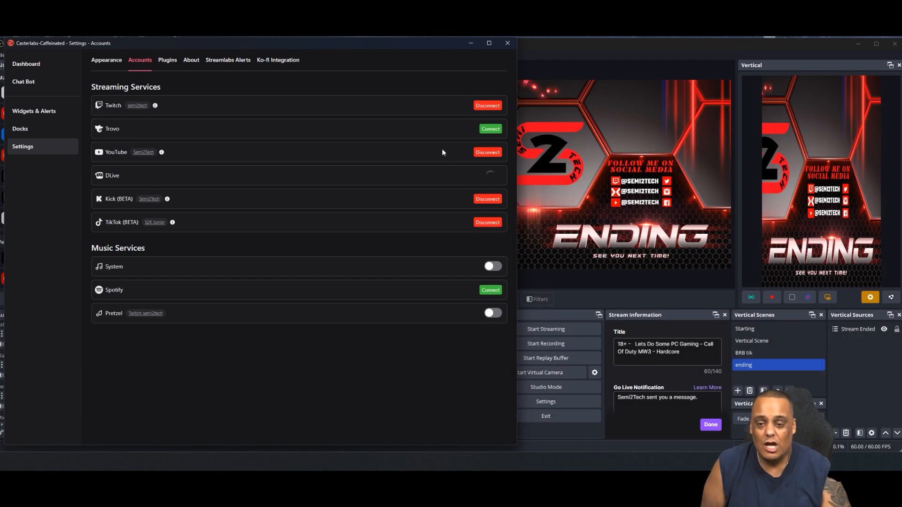
{"action": "left_click_drag", "start_coordinate": [413, 41], "coordinate": [652, 41]}
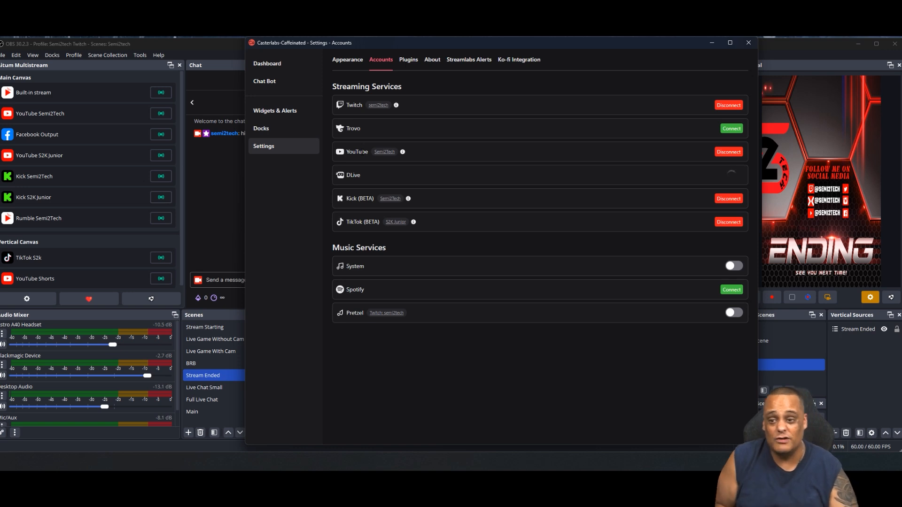
Open the appearance settings and look through the available themes without choosing one.
{"action": "left_click", "coordinate": [350, 61]}
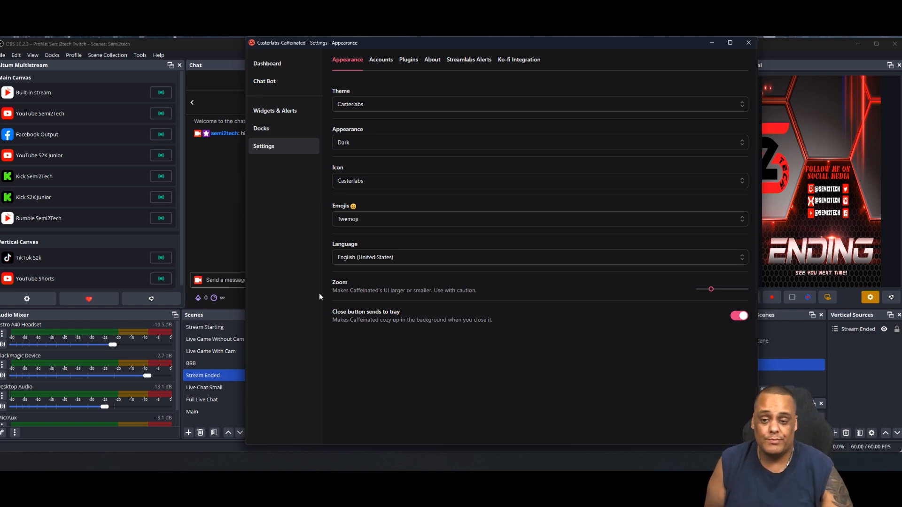
{"action": "left_click", "coordinate": [376, 104]}
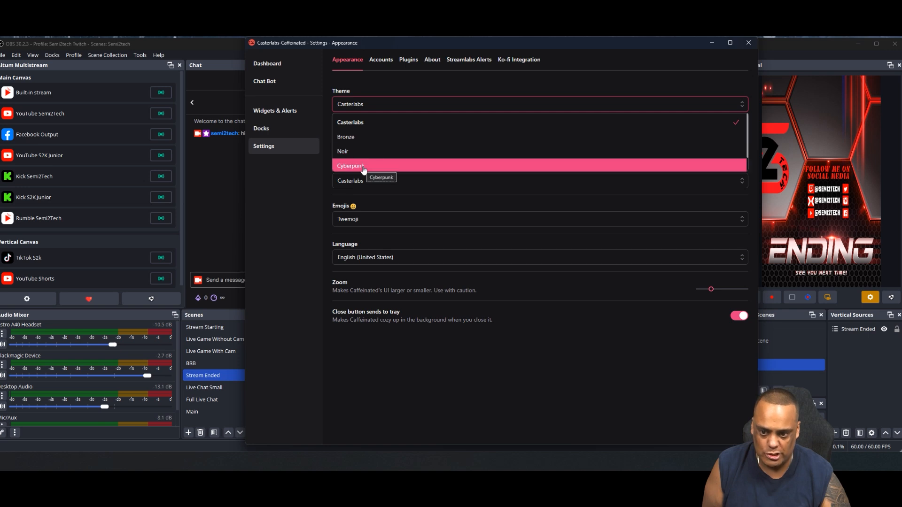
{"action": "scroll", "coordinate": [363, 163], "scroll_direction": "down", "scroll_amount": 1}
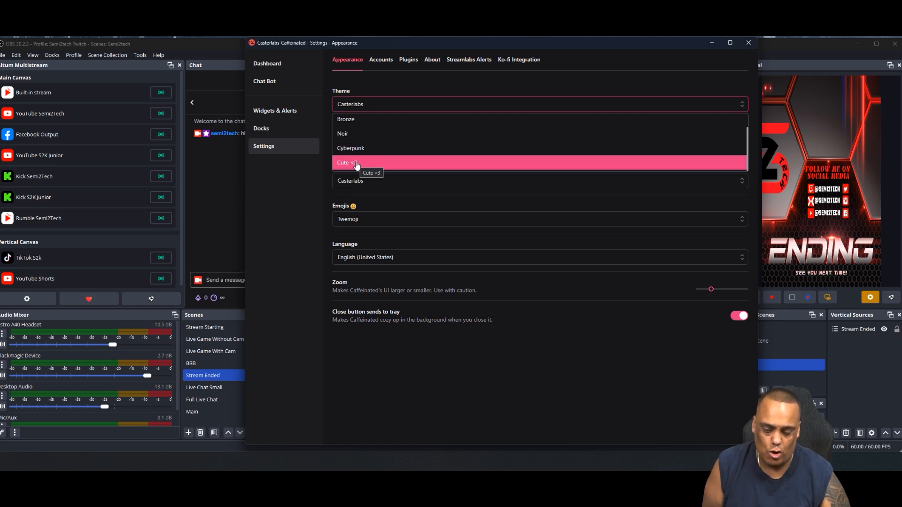
{"action": "scroll", "coordinate": [357, 167], "scroll_direction": "up", "scroll_amount": 1}
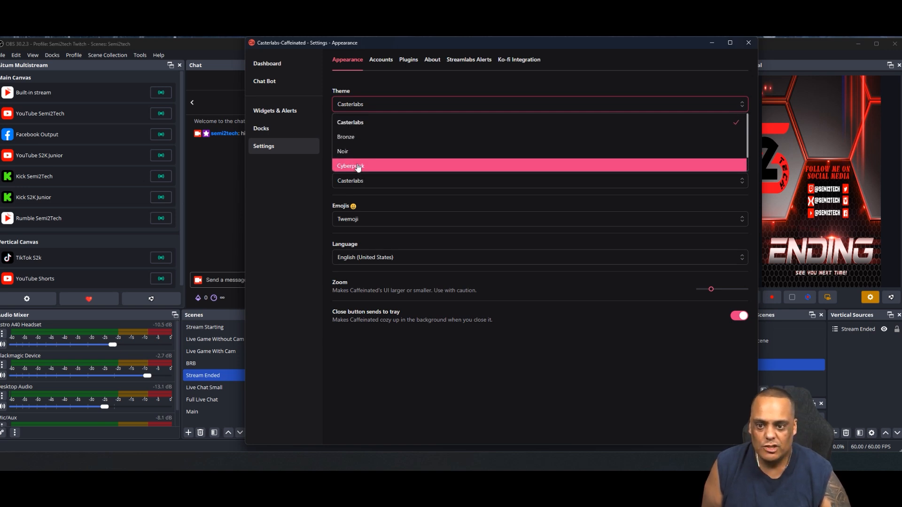
{"action": "left_click", "coordinate": [302, 200]}
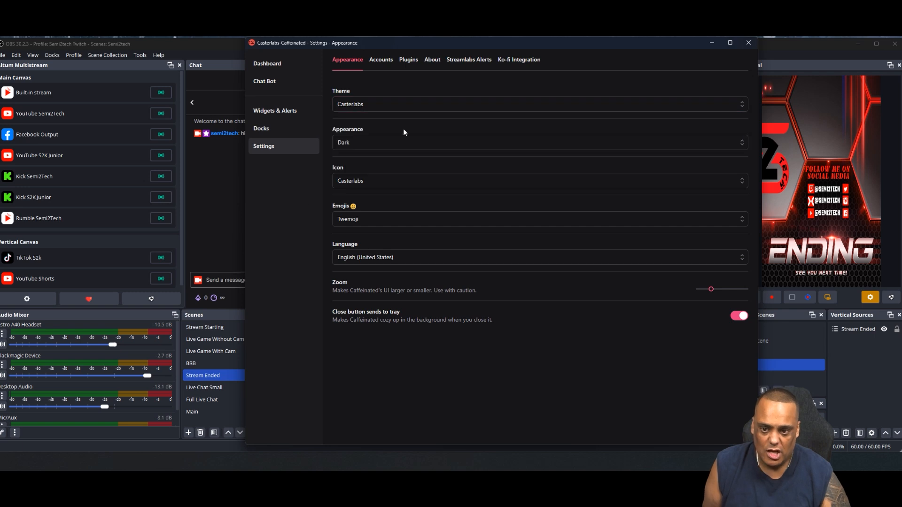
Try the Bronze, Noir, Cyberpunk and Cute <3 themes in turn, and return to the Casterlabs theme.
{"action": "left_click", "coordinate": [371, 104]}
{"action": "left_click", "coordinate": [373, 139]}
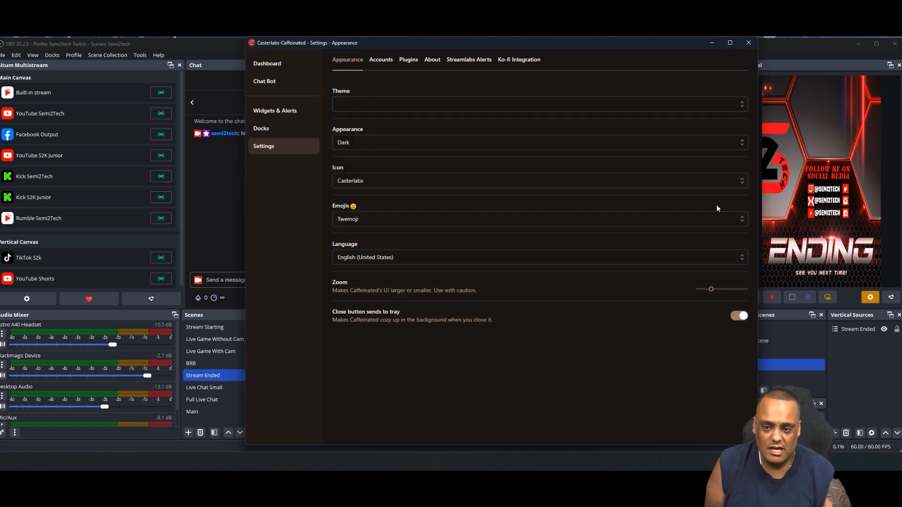
{"action": "left_click", "coordinate": [372, 108]}
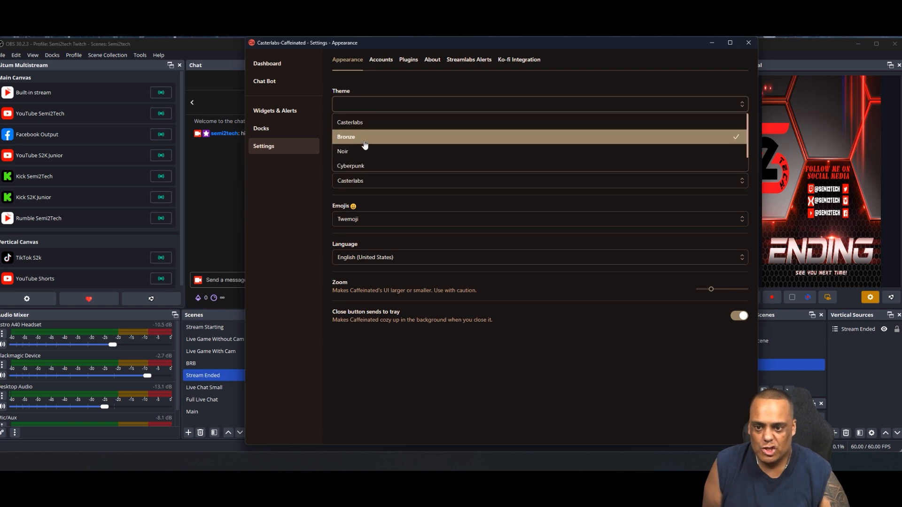
{"action": "left_click", "coordinate": [363, 153]}
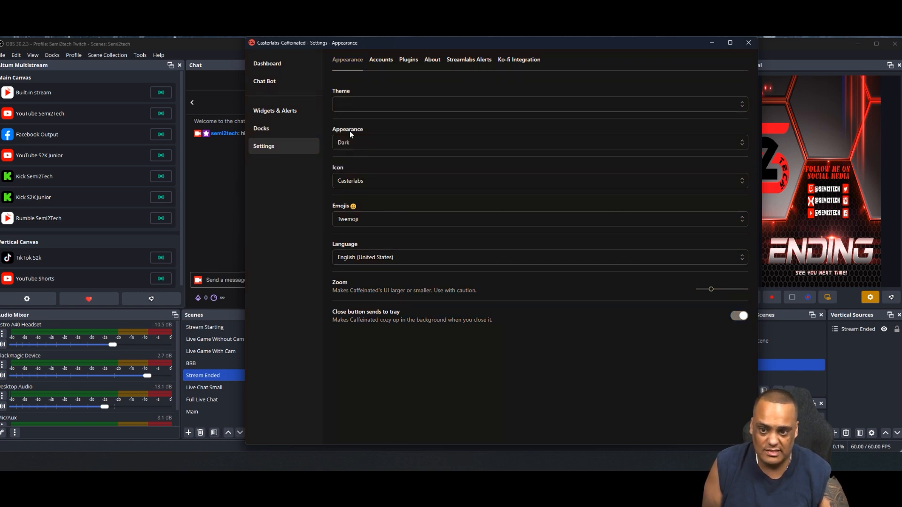
{"action": "left_click", "coordinate": [350, 104]}
{"action": "left_click", "coordinate": [351, 166]}
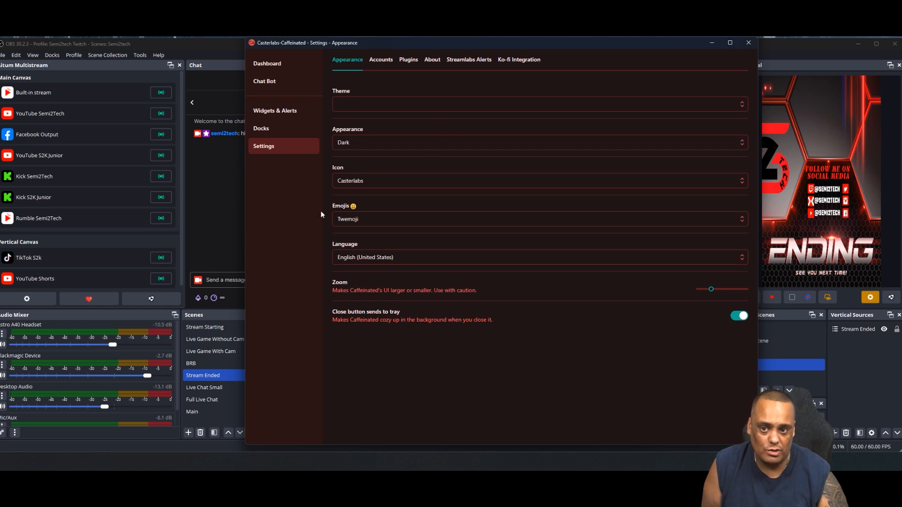
{"action": "left_click", "coordinate": [365, 108]}
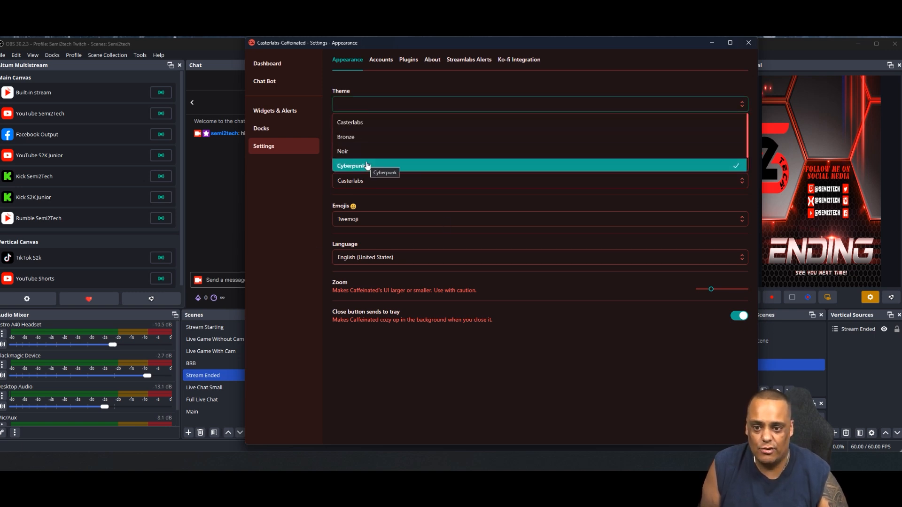
{"action": "scroll", "coordinate": [367, 159], "scroll_direction": "down", "scroll_amount": 1}
{"action": "left_click", "coordinate": [366, 163]}
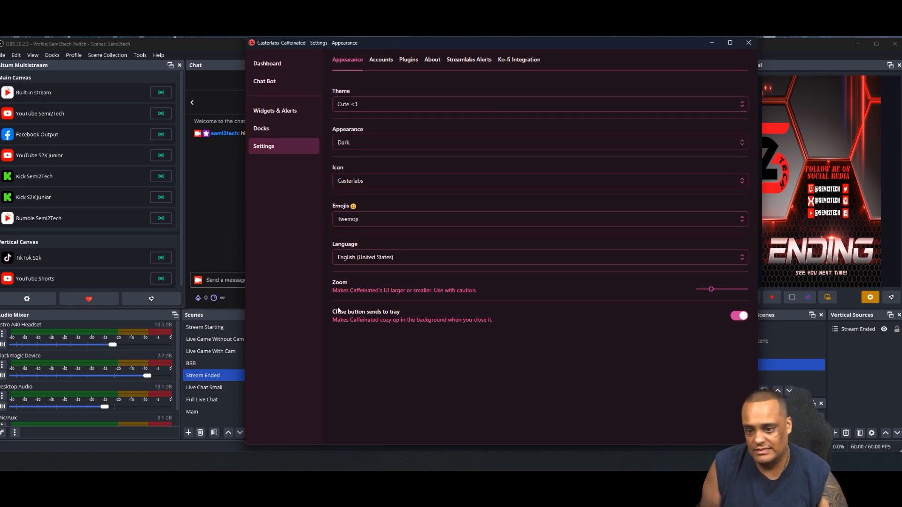
{"action": "left_click", "coordinate": [393, 113]}
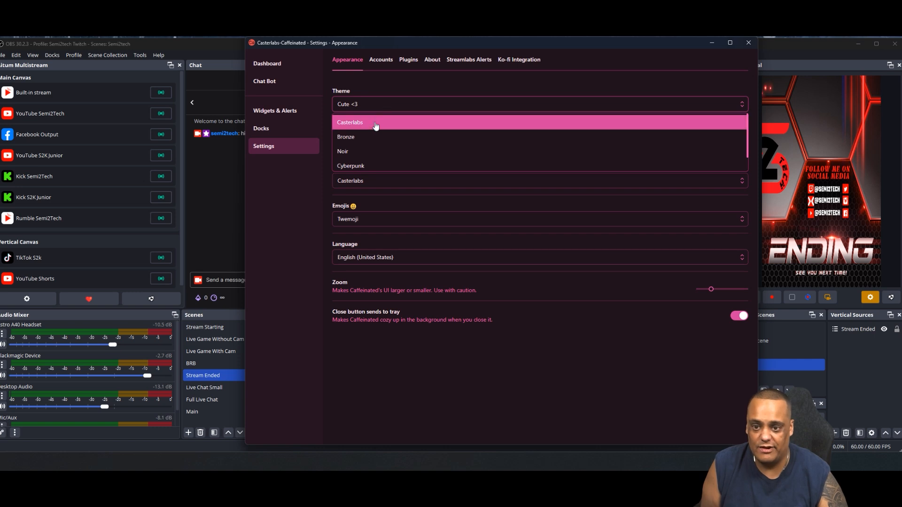
{"action": "left_click", "coordinate": [374, 124]}
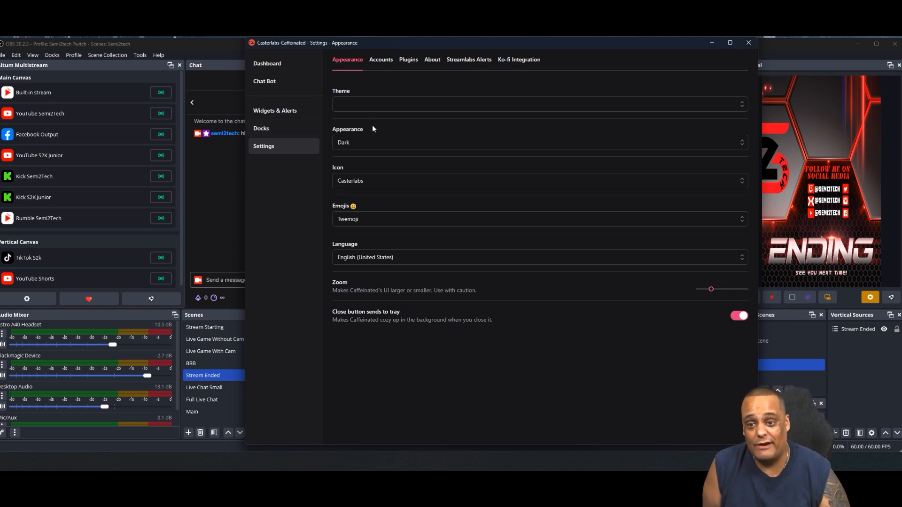
Try the Light appearance mode and switch back to Dark.
{"action": "left_click", "coordinate": [376, 143]}
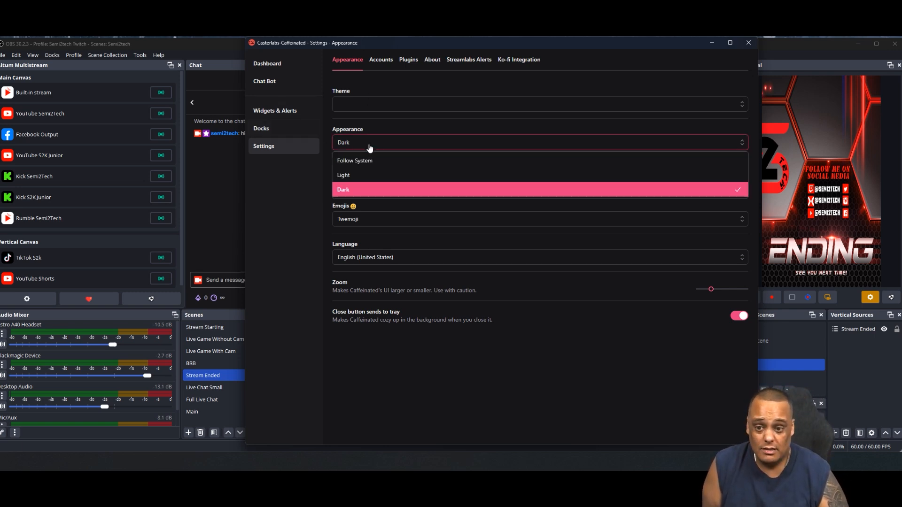
{"action": "left_click", "coordinate": [366, 175]}
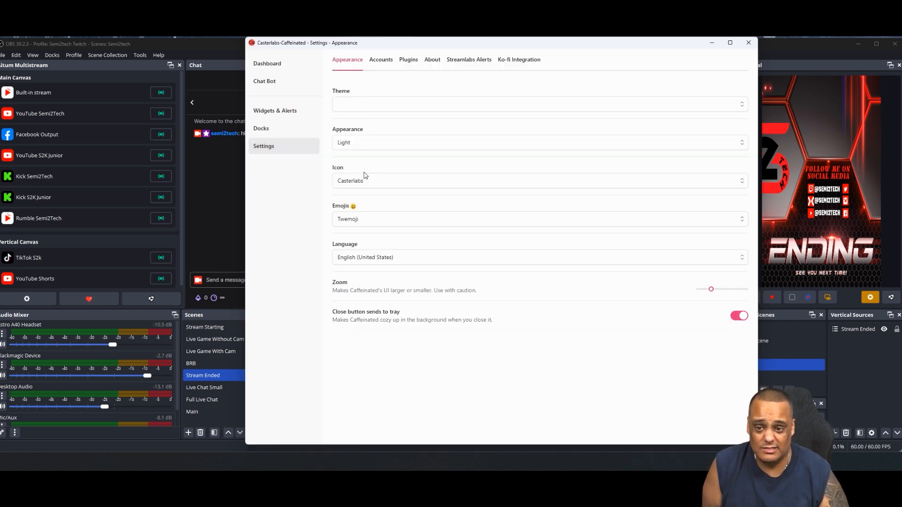
{"action": "left_click", "coordinate": [354, 147]}
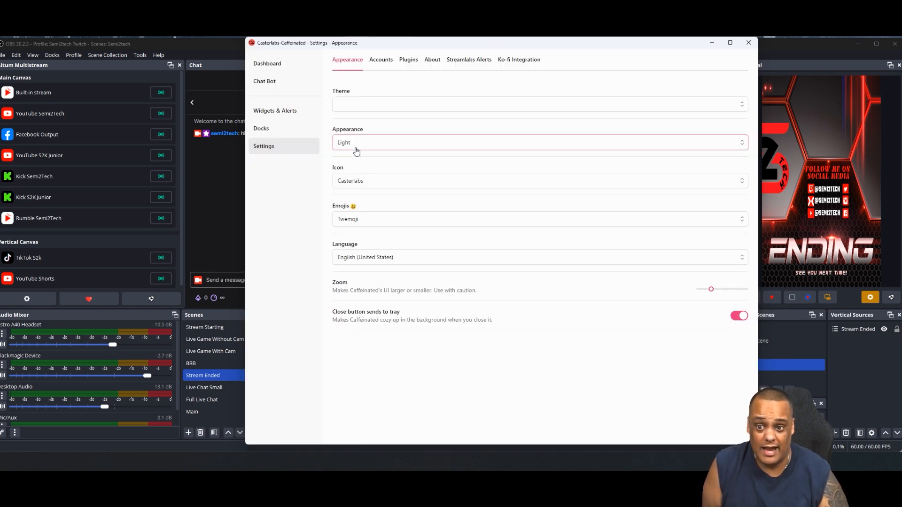
{"action": "left_click", "coordinate": [359, 190]}
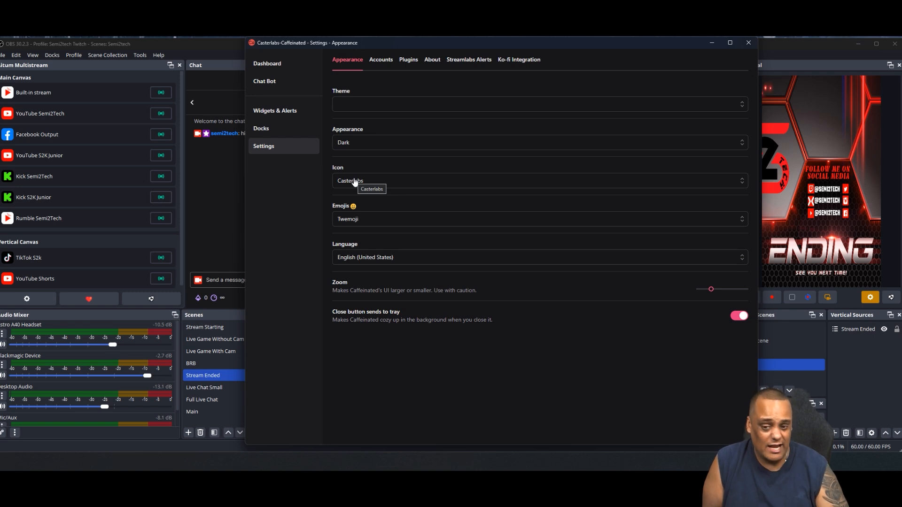
Try the Follow System appearance mode and set it back to Dark.
{"action": "left_click", "coordinate": [350, 146]}
{"action": "left_click", "coordinate": [362, 159]}
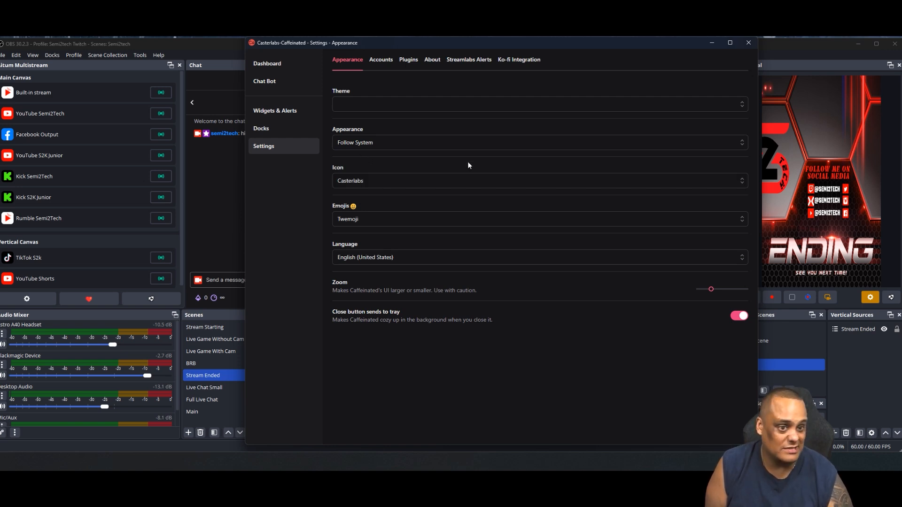
{"action": "left_click", "coordinate": [368, 145]}
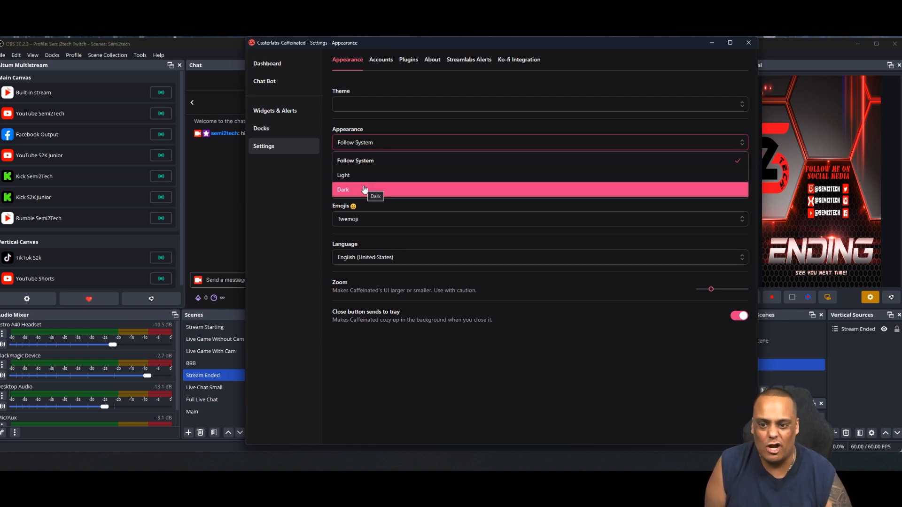
{"action": "left_click", "coordinate": [365, 189]}
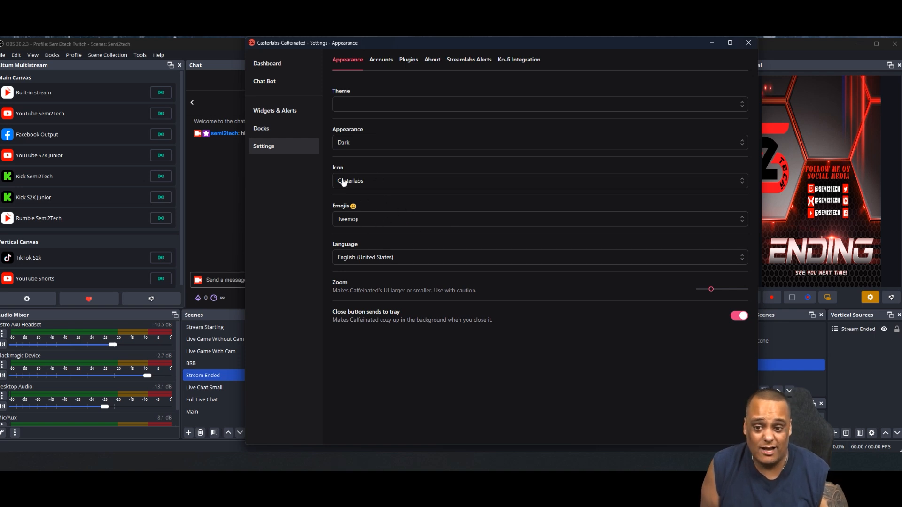
Look through the available application icon options and close the list without choosing one.
{"action": "left_click", "coordinate": [379, 181]}
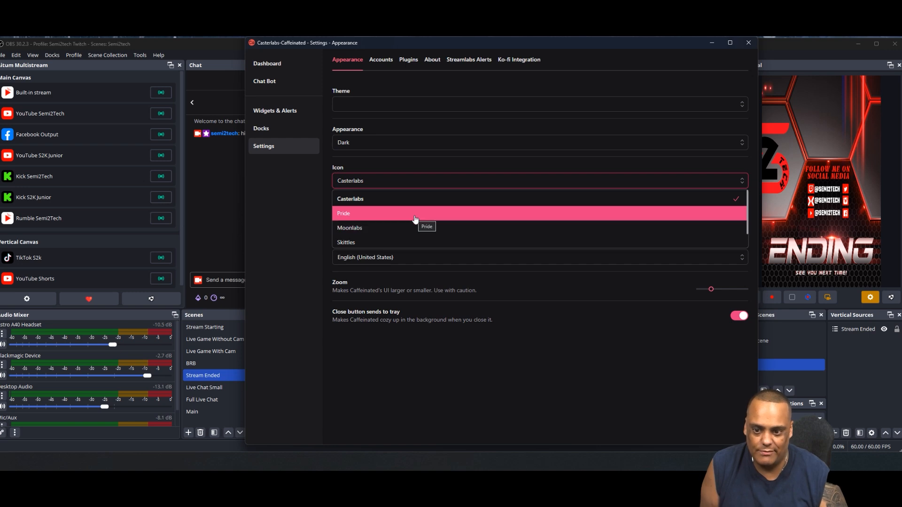
{"action": "scroll", "coordinate": [402, 234], "scroll_direction": "down", "scroll_amount": 1}
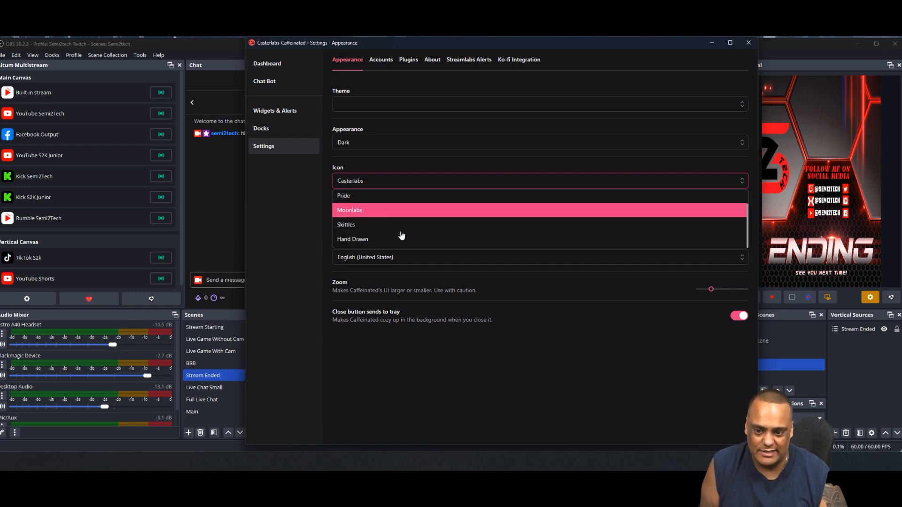
{"action": "scroll", "coordinate": [378, 240], "scroll_direction": "up", "scroll_amount": 1}
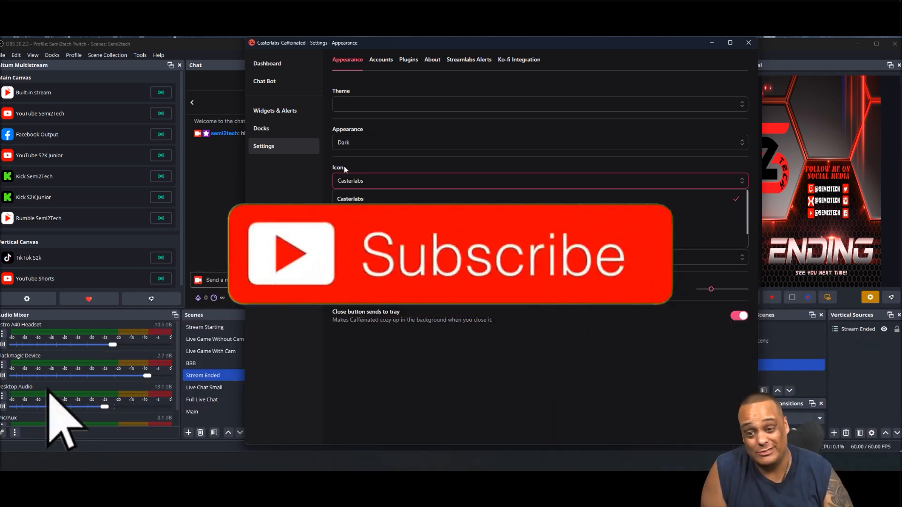
{"action": "left_click", "coordinate": [343, 165]}
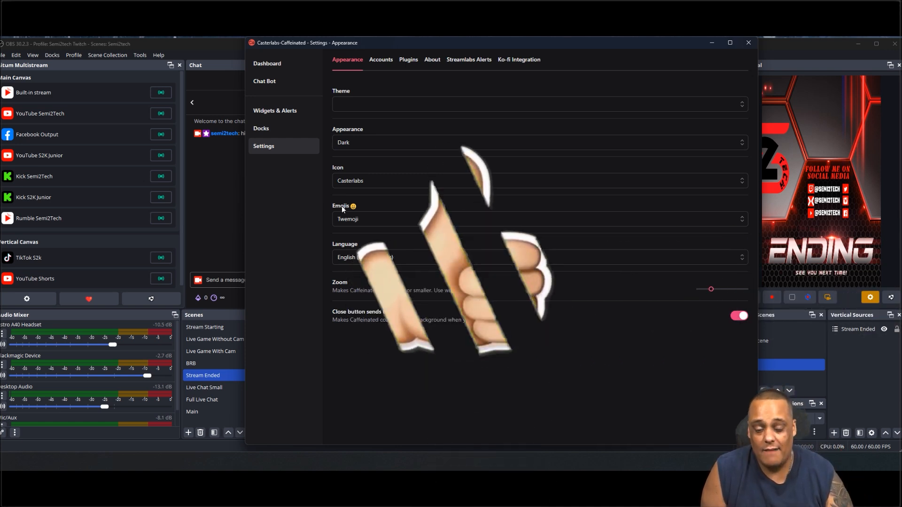
Look through the available emoji styles and keep Twemoji as the choice.
{"action": "left_click", "coordinate": [346, 219]}
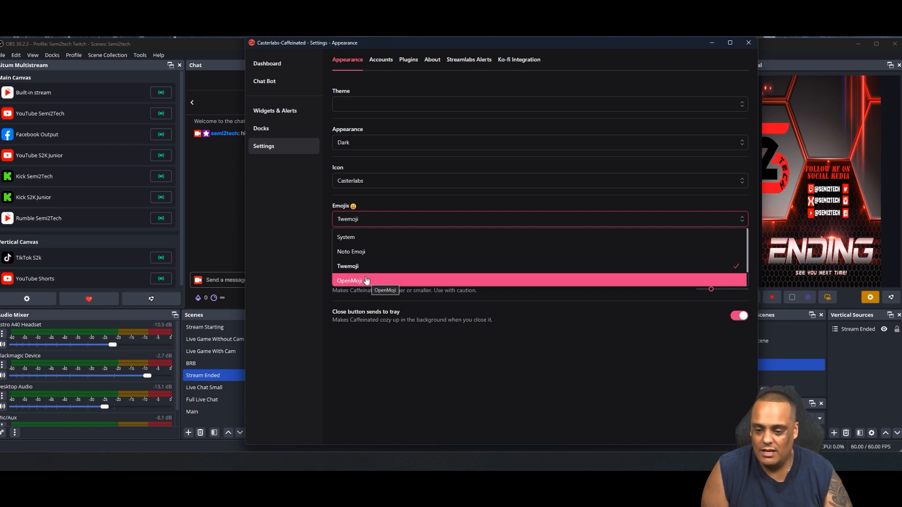
{"action": "scroll", "coordinate": [366, 280], "scroll_direction": "down", "scroll_amount": 1}
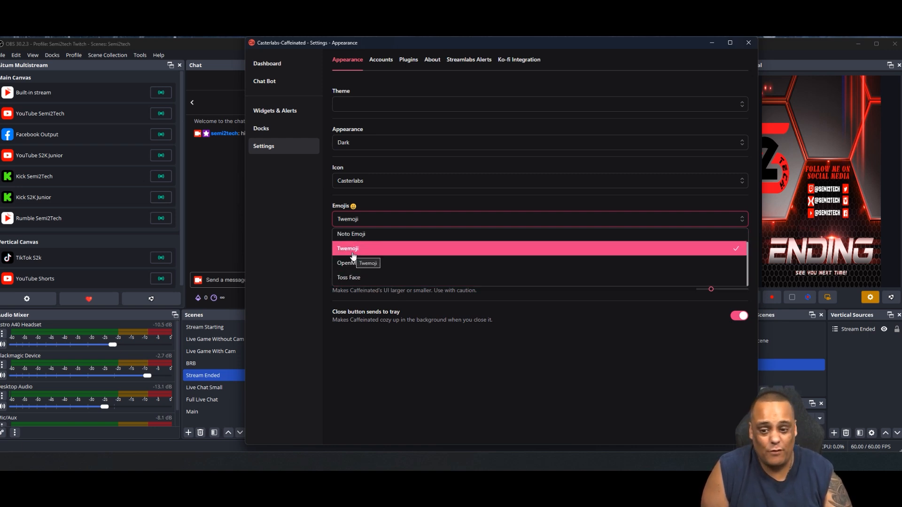
{"action": "left_click", "coordinate": [351, 249]}
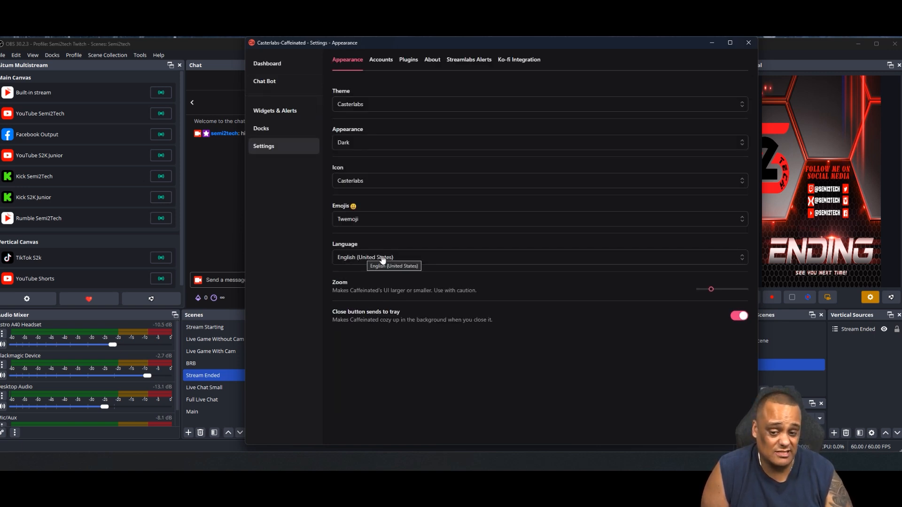
Look through the available interface languages and close the list without choosing one.
{"action": "left_click", "coordinate": [454, 258]}
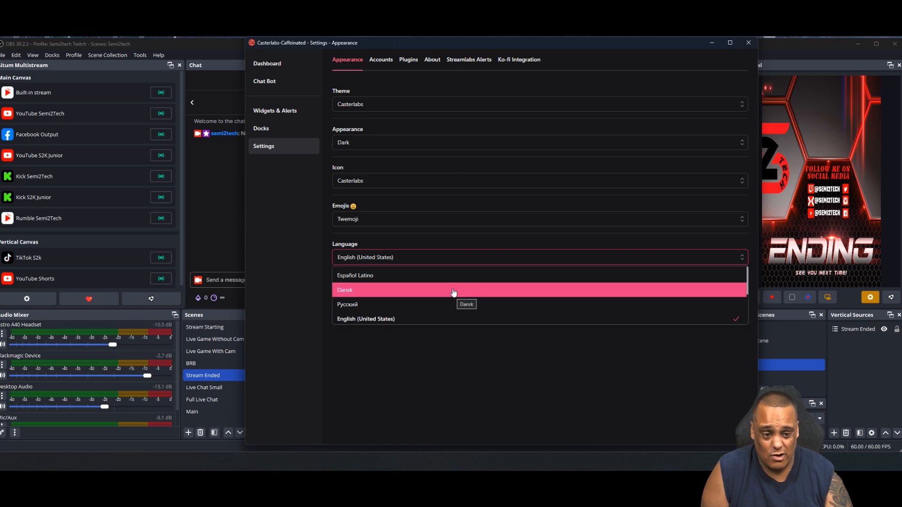
{"action": "scroll", "coordinate": [454, 292], "scroll_direction": "down", "scroll_amount": 5}
{"action": "scroll", "coordinate": [454, 292], "scroll_direction": "up", "scroll_amount": 5}
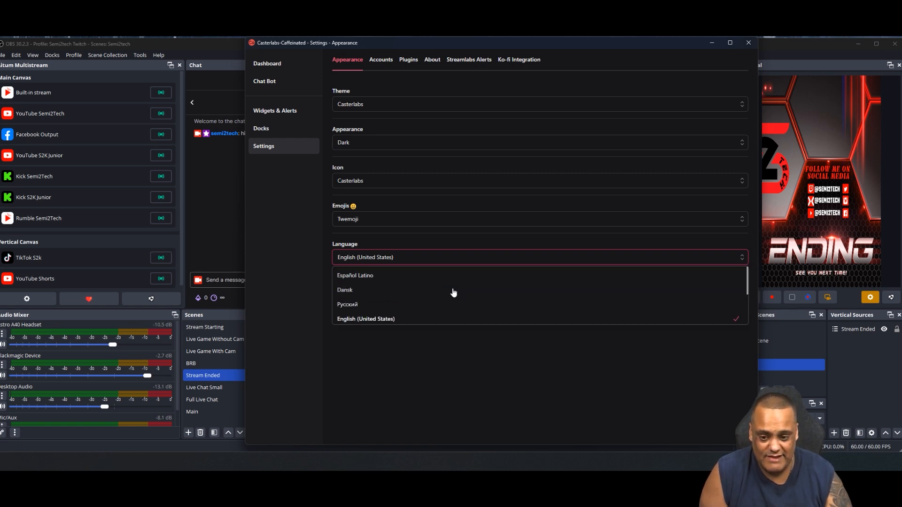
{"action": "left_click", "coordinate": [306, 238]}
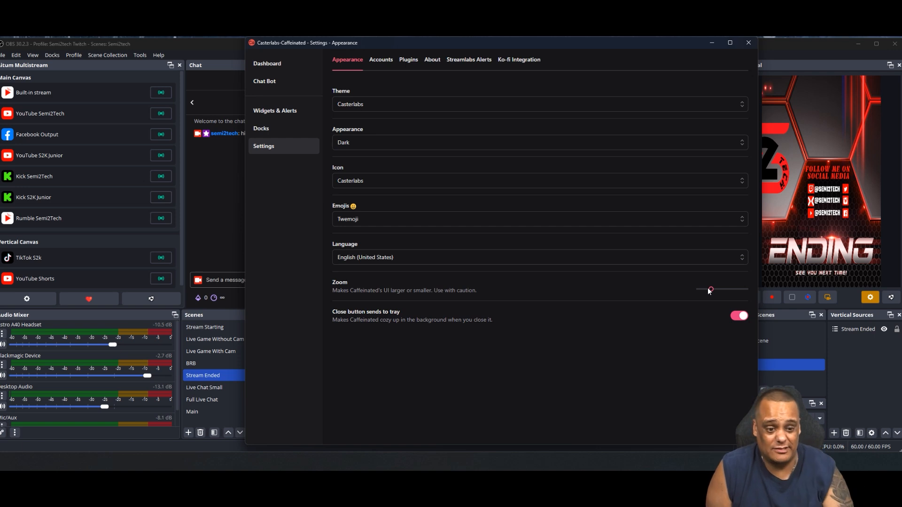
Shrink the interface zoom and bring it back near its default size, and switch "Close button sends to tray" off and on again.
{"action": "mouse_move", "coordinate": [712, 291]}
{"action": "left_mouse_down"}
{"action": "mouse_move", "coordinate": [721, 292]}
{"action": "mouse_move", "coordinate": [702, 287]}
{"action": "left_mouse_up"}
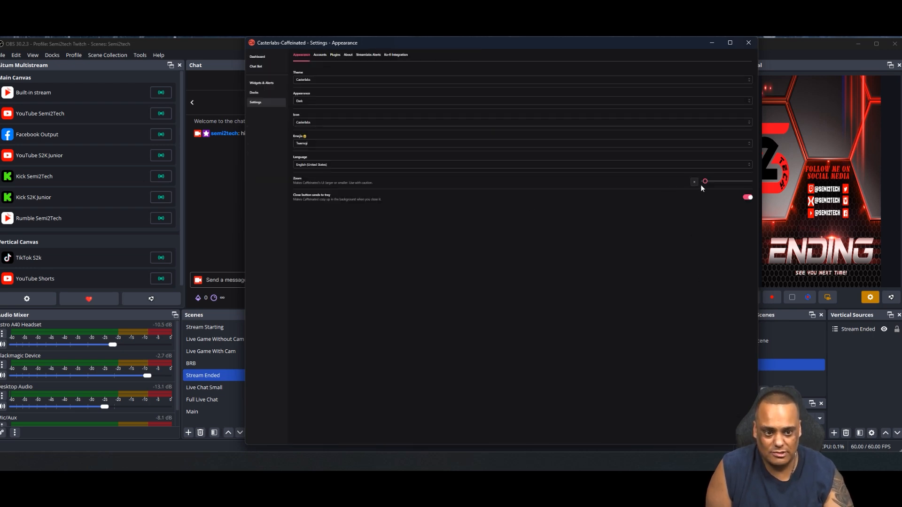
{"action": "left_click_drag", "start_coordinate": [701, 184], "coordinate": [712, 233]}
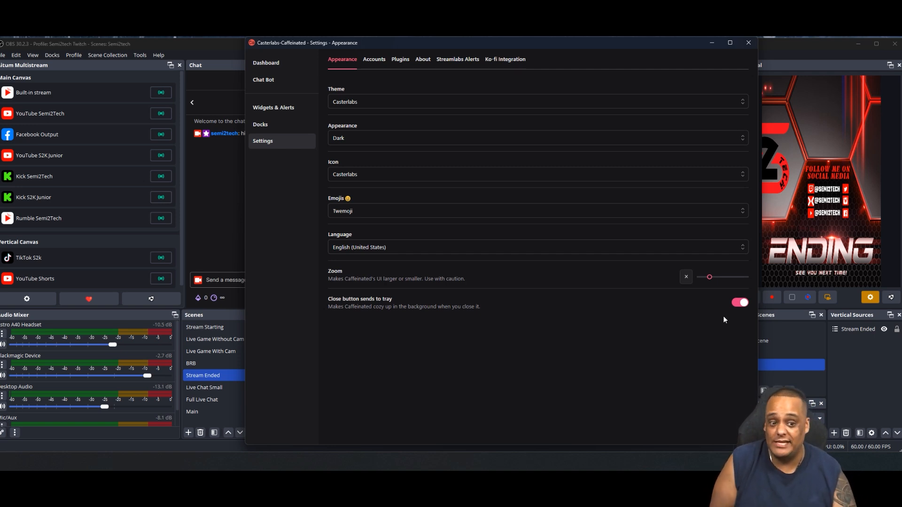
{"action": "left_click", "coordinate": [739, 303]}
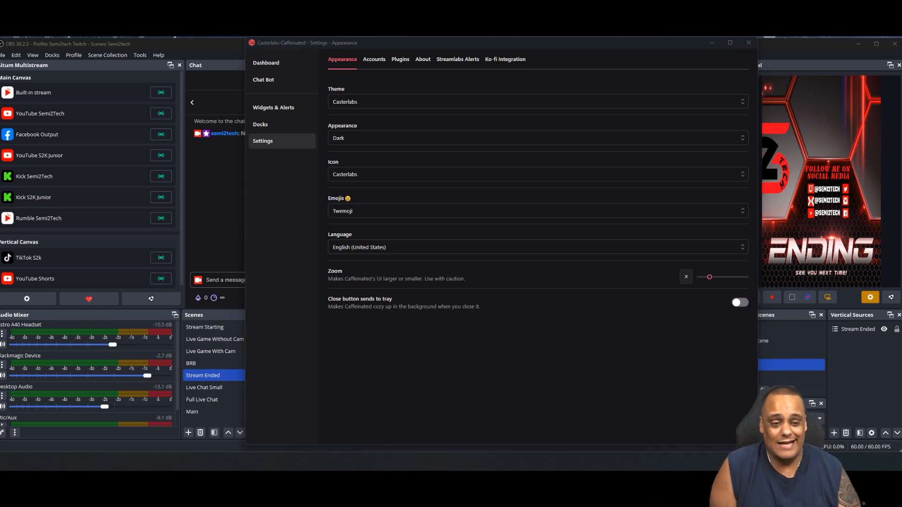
{"action": "left_click", "coordinate": [739, 303]}
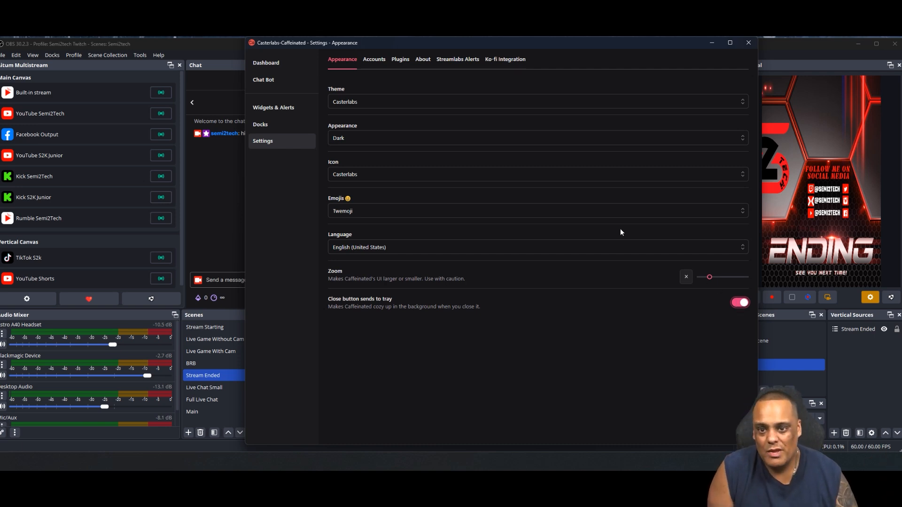
Look through the Plugins, About, Streamlabs Alerts and Ko-fi Integration settings pages in turn.
{"action": "left_click", "coordinate": [400, 65]}
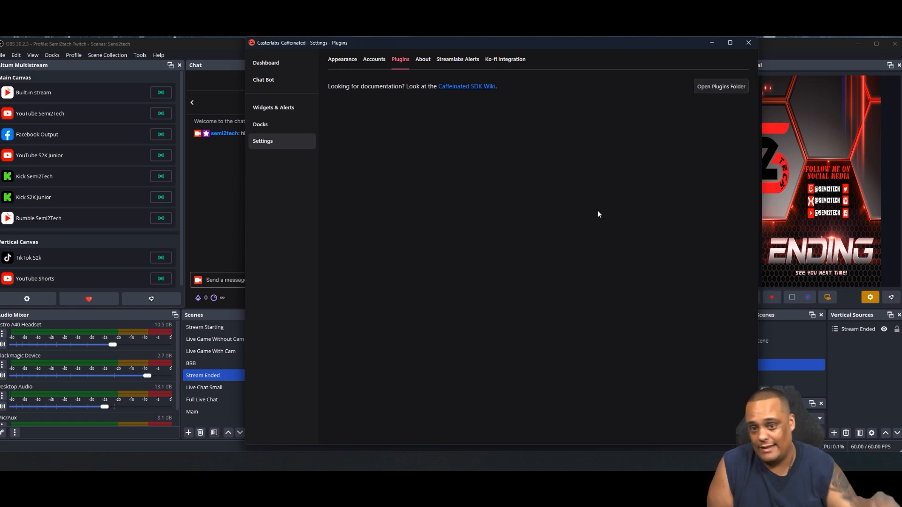
{"action": "left_click", "coordinate": [425, 60]}
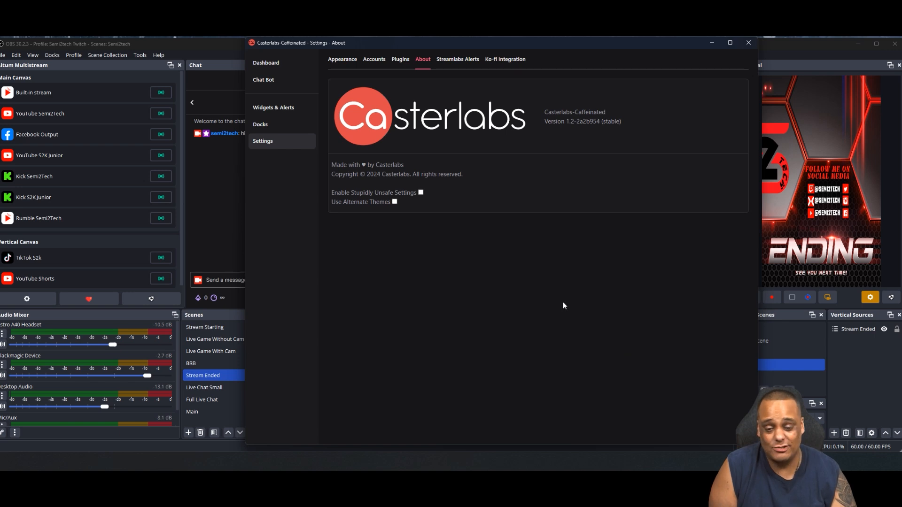
{"action": "left_click", "coordinate": [461, 62]}
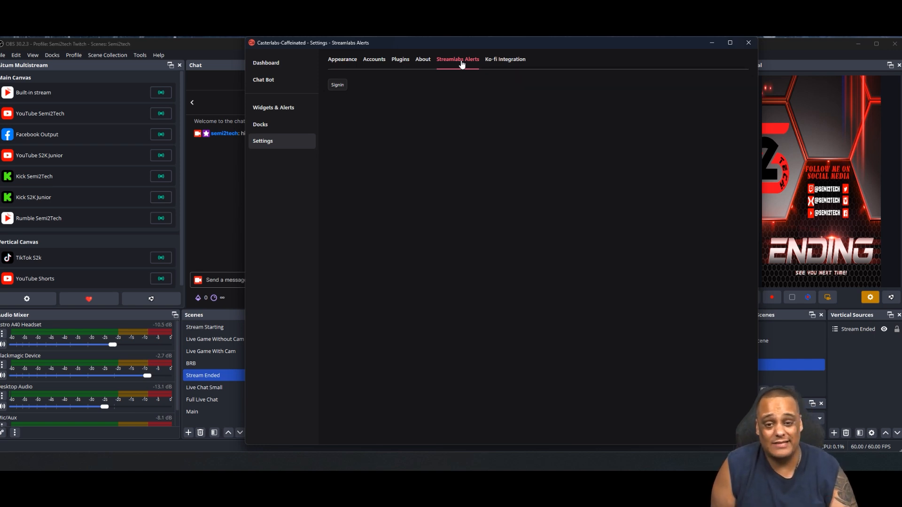
{"action": "left_click", "coordinate": [500, 61]}
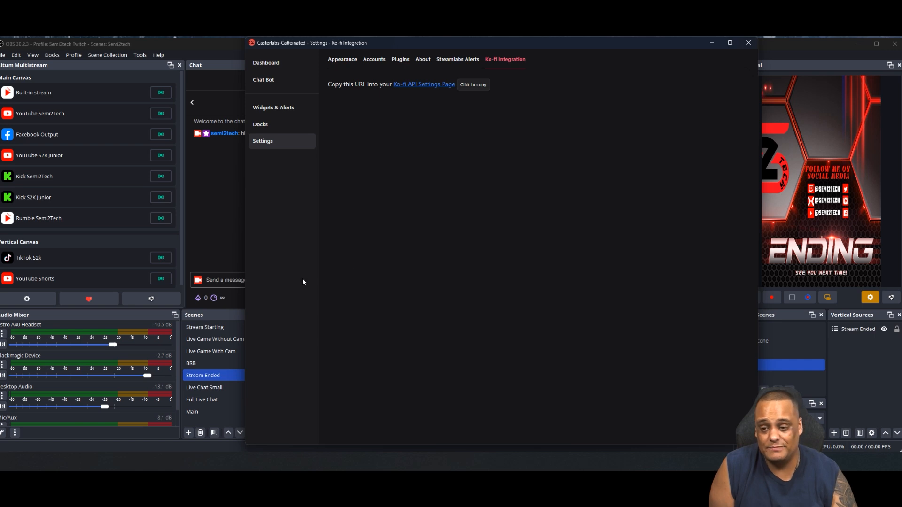
Open the dashboard and send the chat message "hi" with Twitch as the target platform.
{"action": "left_click", "coordinate": [291, 66]}
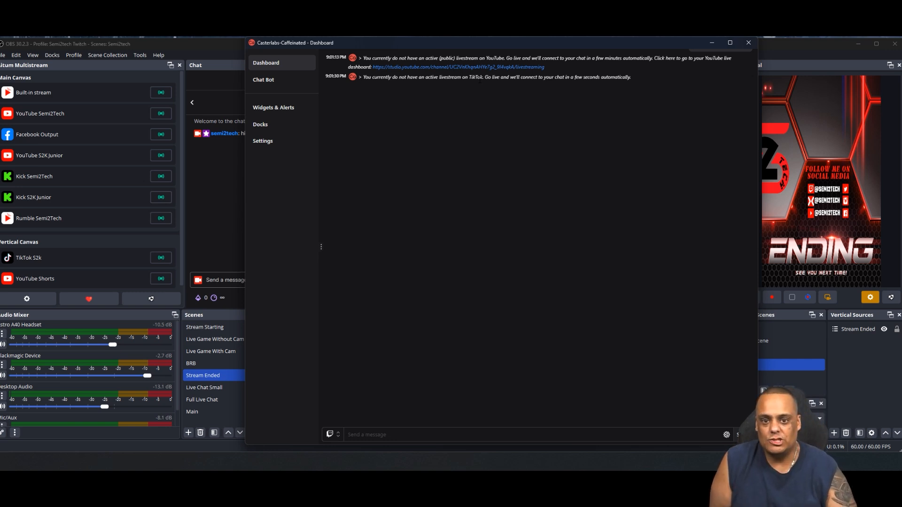
{"action": "left_click", "coordinate": [339, 436]}
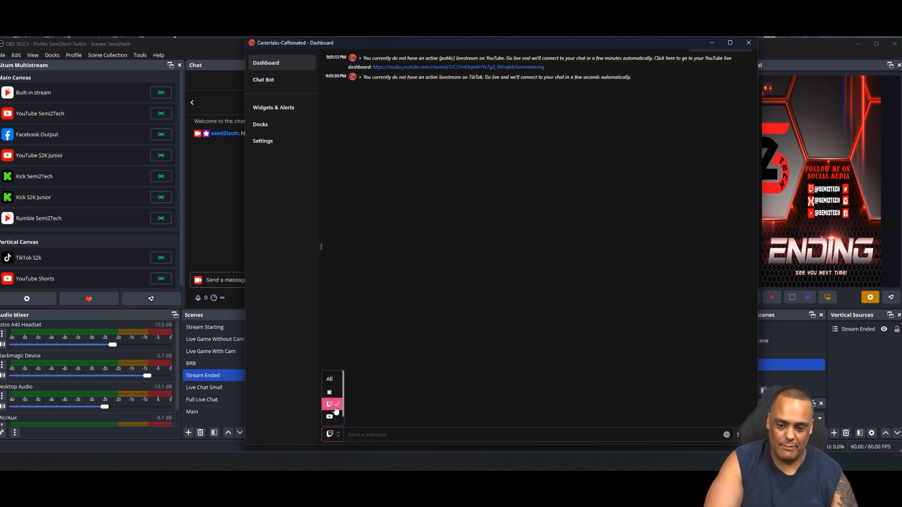
{"action": "left_click", "coordinate": [359, 436]}
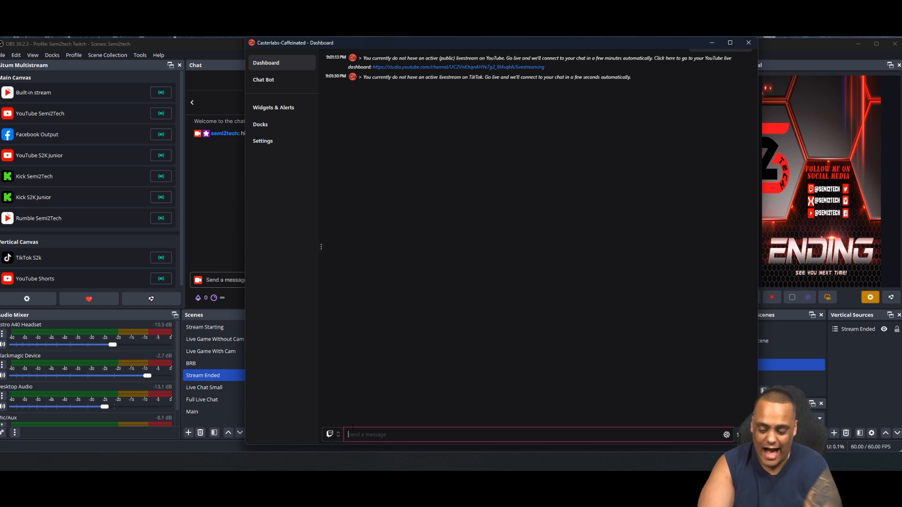
{"action": "type", "text": "hi"}
{"action": "key", "text": "Return"}
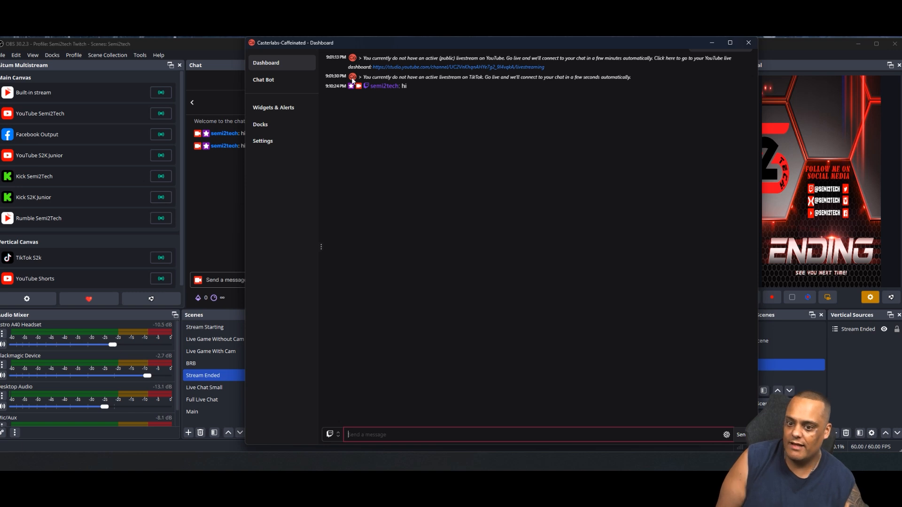
Send the message "kick" to the Kick chat and the message "hi" to the YouTube chat.
{"action": "left_click", "coordinate": [330, 435]}
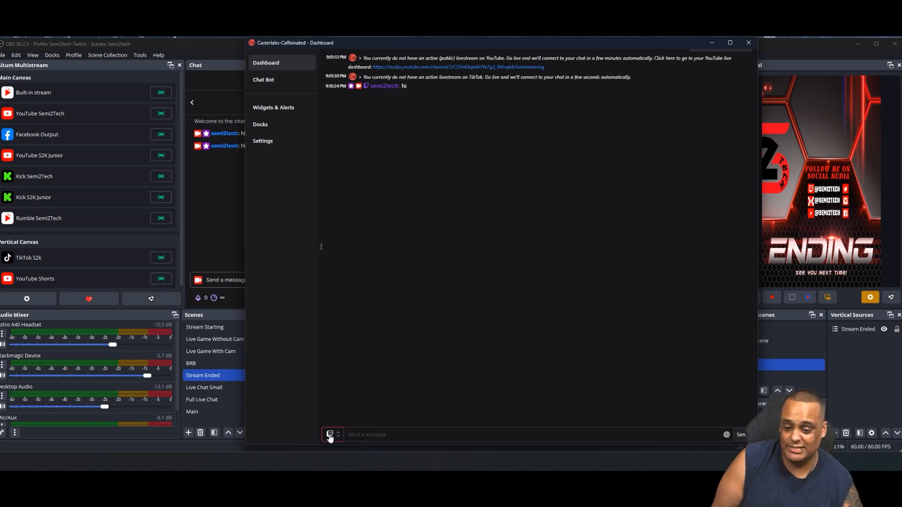
{"action": "left_click", "coordinate": [333, 394]}
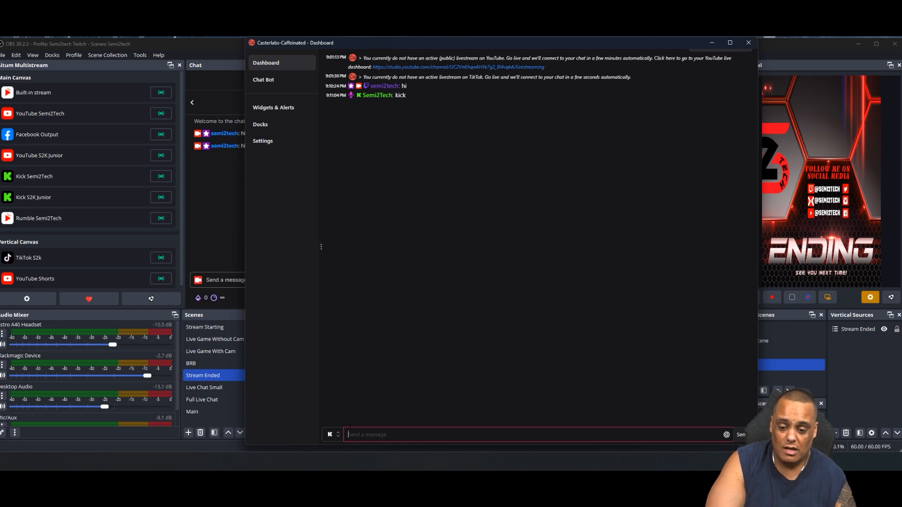
{"action": "left_click", "coordinate": [335, 435]}
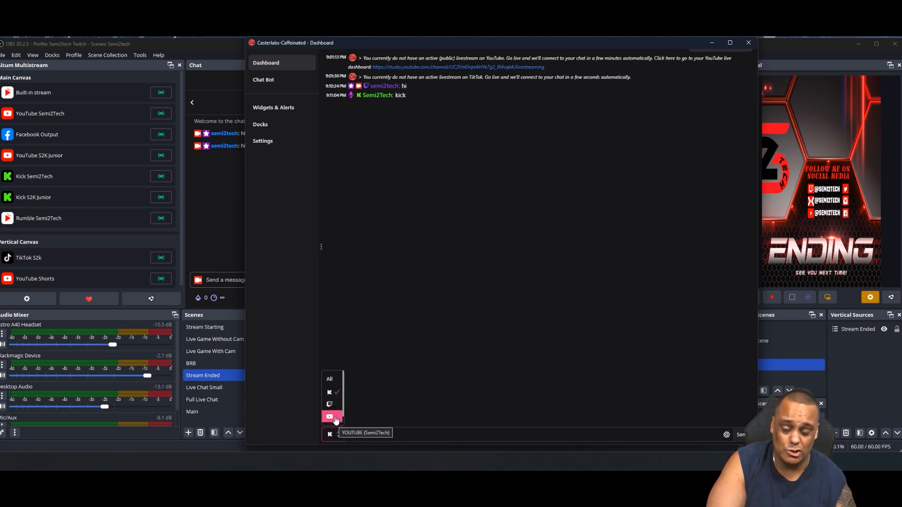
{"action": "left_click", "coordinate": [335, 418]}
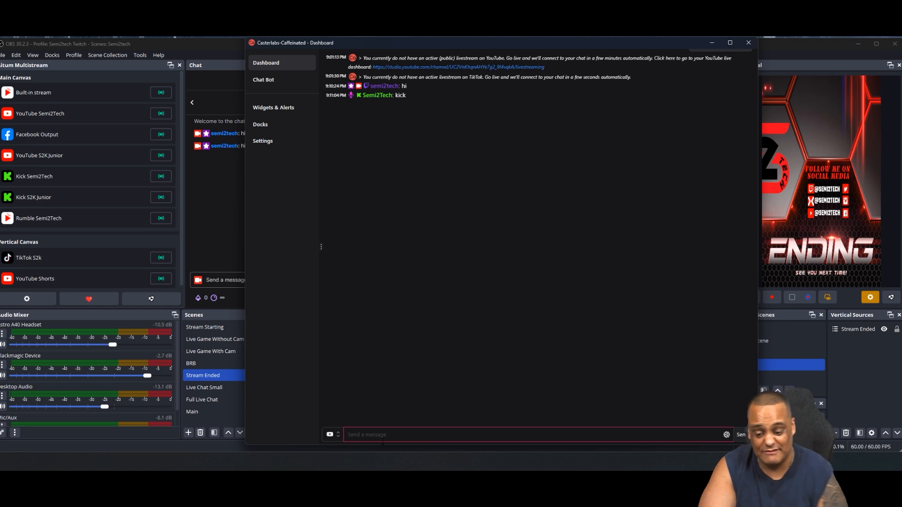
{"action": "type", "text": "h"}
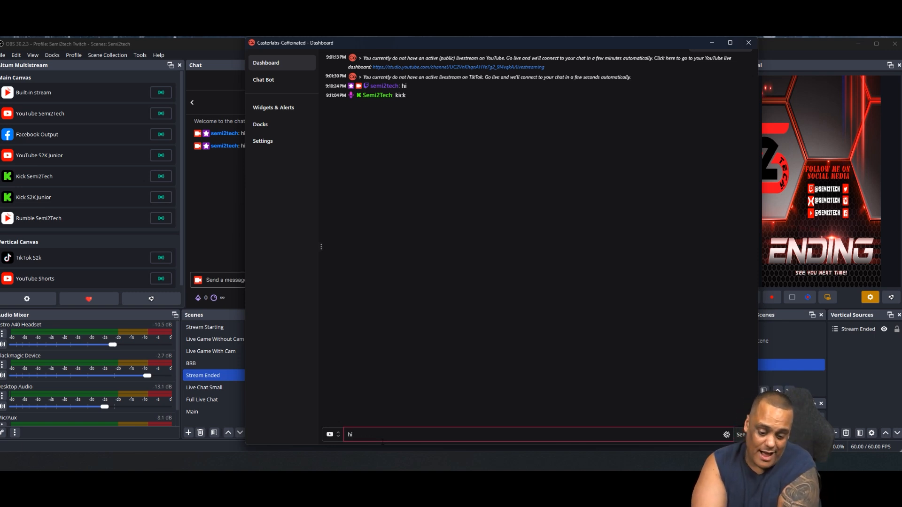
{"action": "type", "text": "i"}
{"action": "key", "text": "Return"}
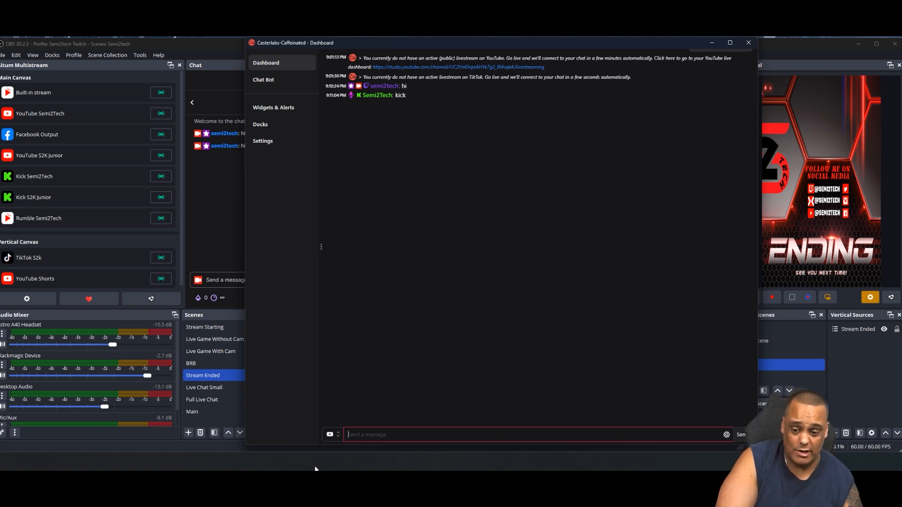
Set the chat target to All platforms and send the message "double".
{"action": "left_click", "coordinate": [330, 434]}
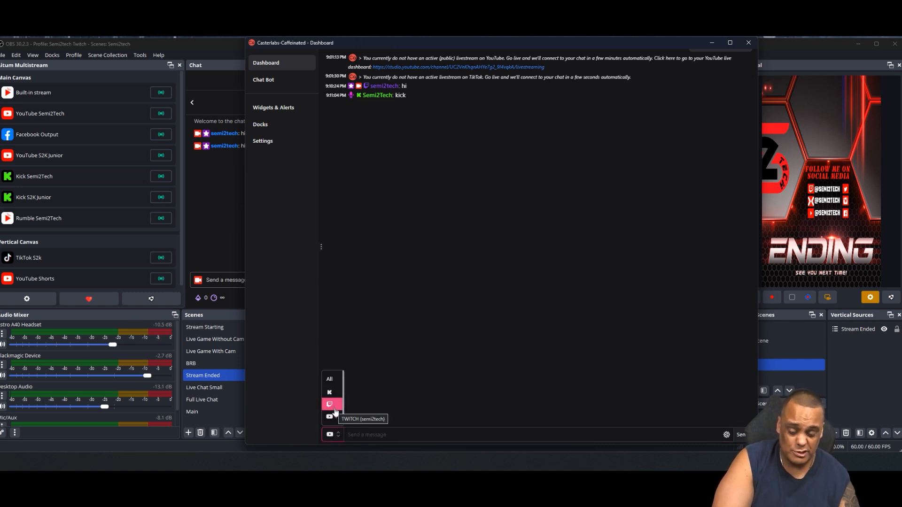
{"action": "left_click", "coordinate": [331, 417]}
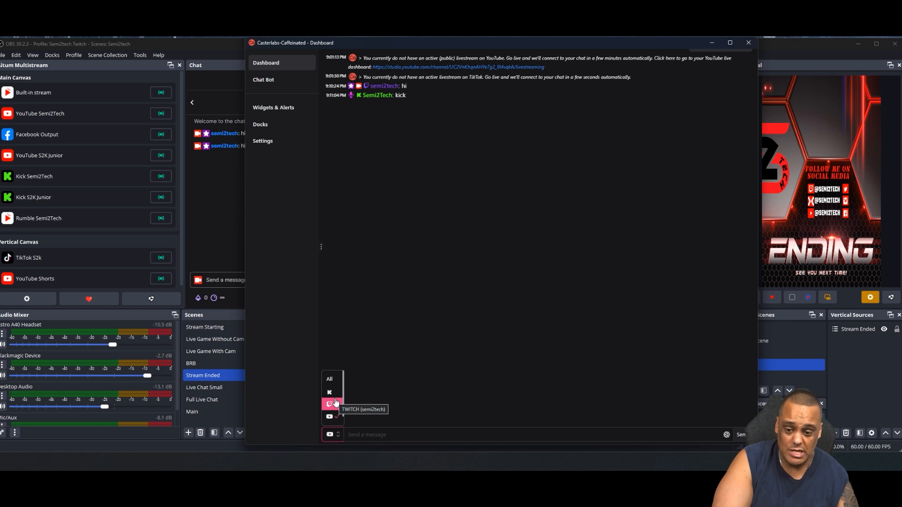
{"action": "left_click", "coordinate": [334, 381]}
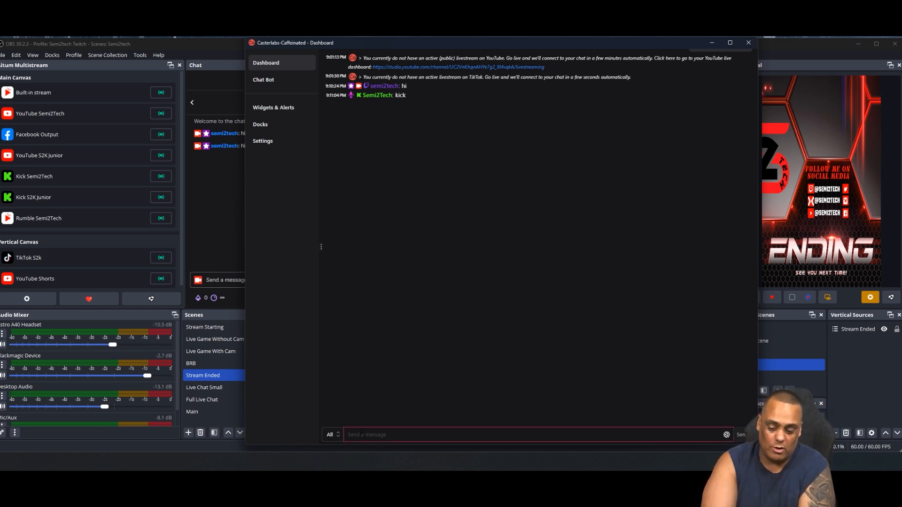
{"action": "type", "text": "doubie"}
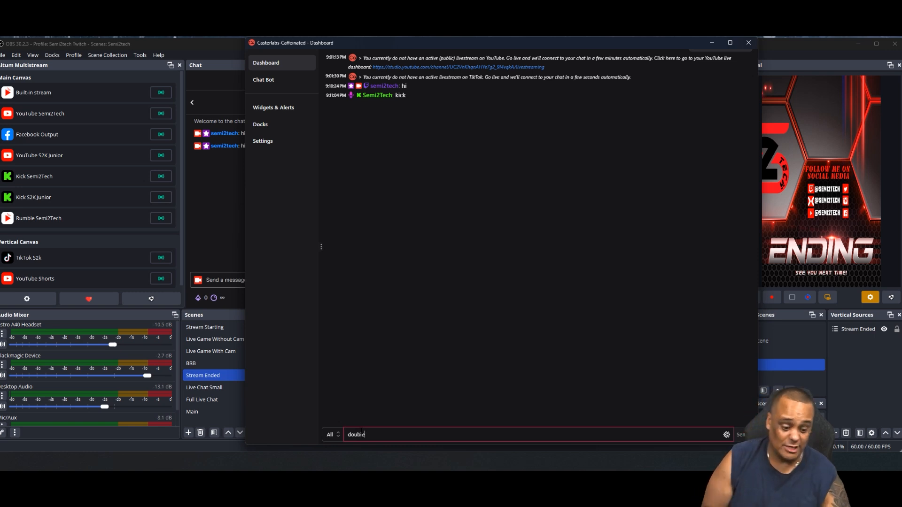
{"action": "key", "text": "Return"}
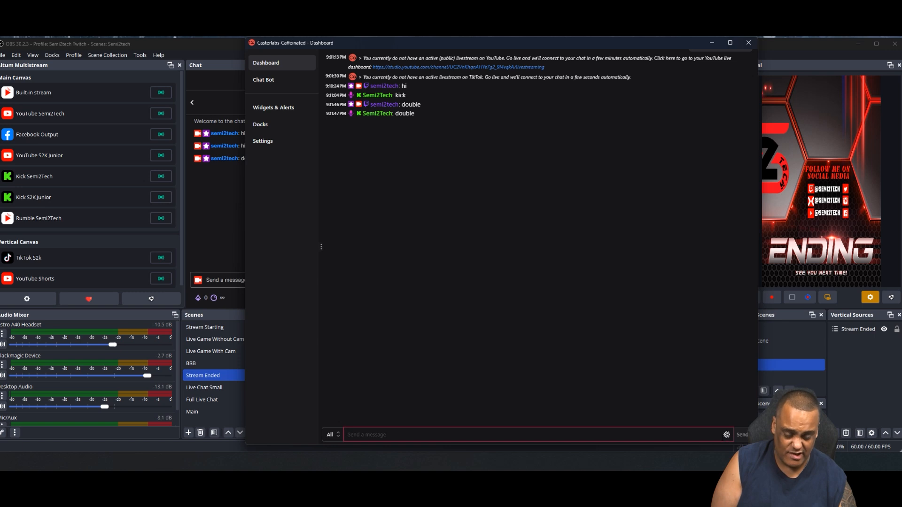
In the chat preferences, keep user colors set by Streaming Platform and increase the text size slightly.
{"action": "left_click", "coordinate": [725, 436]}
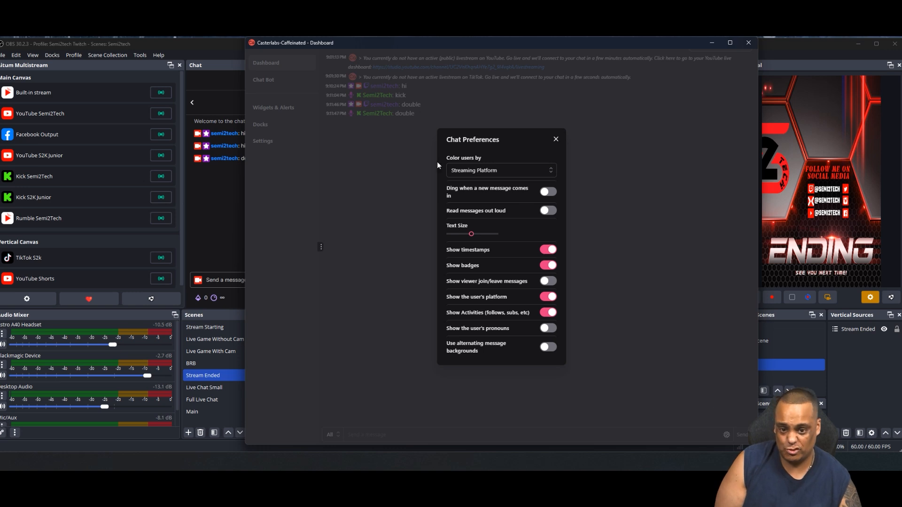
{"action": "left_click", "coordinate": [471, 176]}
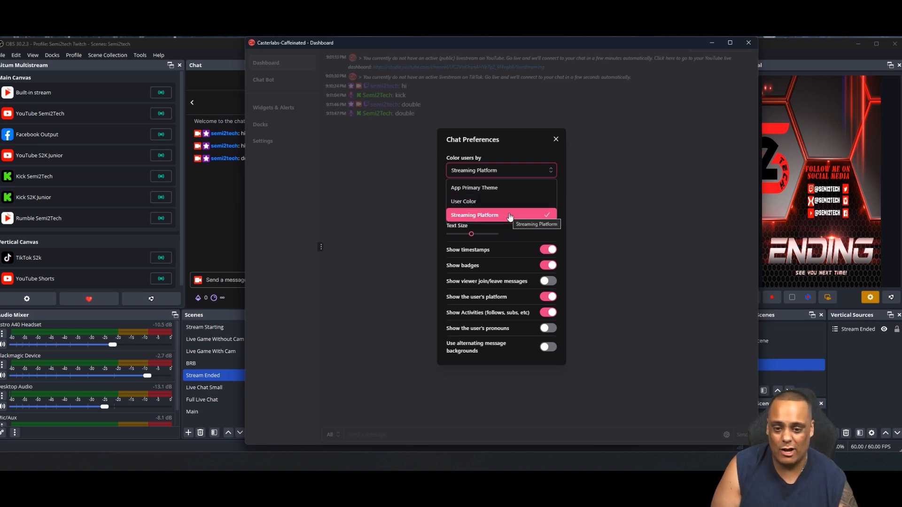
{"action": "left_click", "coordinate": [508, 214]}
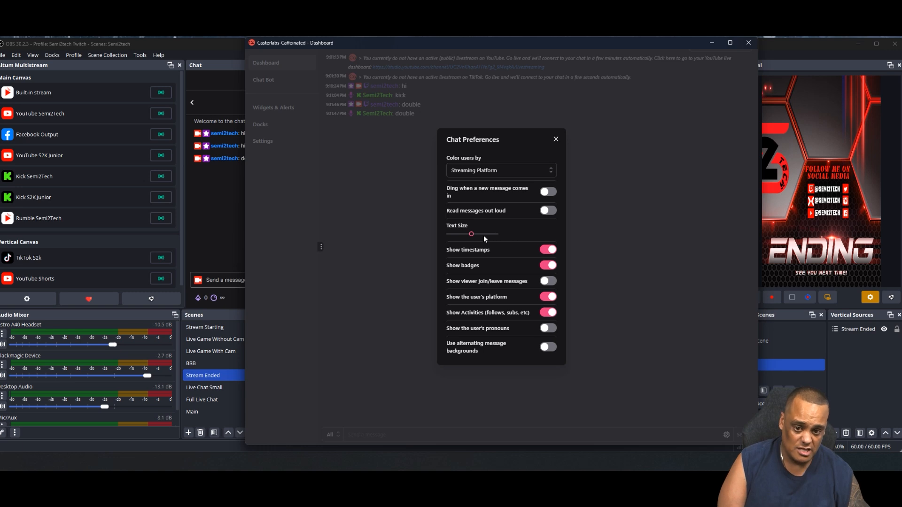
{"action": "mouse_move", "coordinate": [472, 238]}
{"action": "left_mouse_down"}
{"action": "mouse_move", "coordinate": [486, 241]}
{"action": "mouse_move", "coordinate": [449, 236]}
{"action": "mouse_move", "coordinate": [474, 238]}
{"action": "left_mouse_up"}
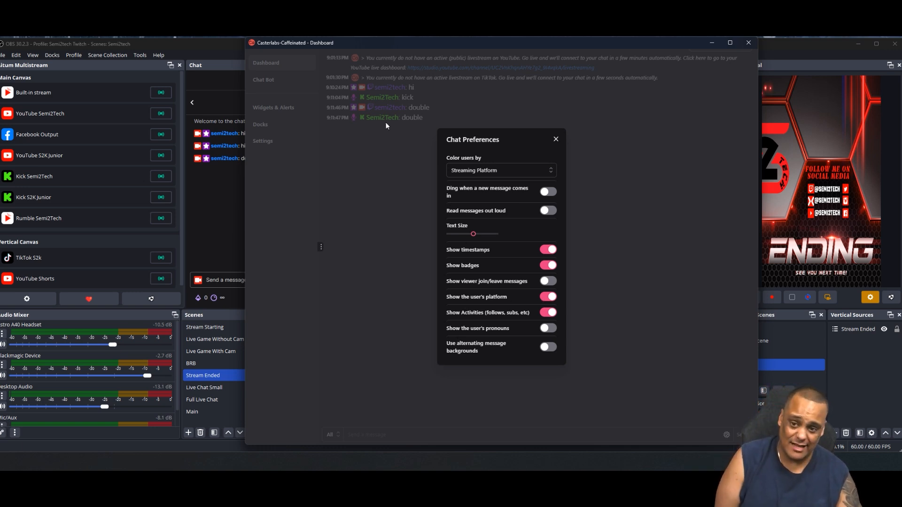
Switch the display of the user's platform in chat off and back on a few times.
{"action": "left_click", "coordinate": [549, 298]}
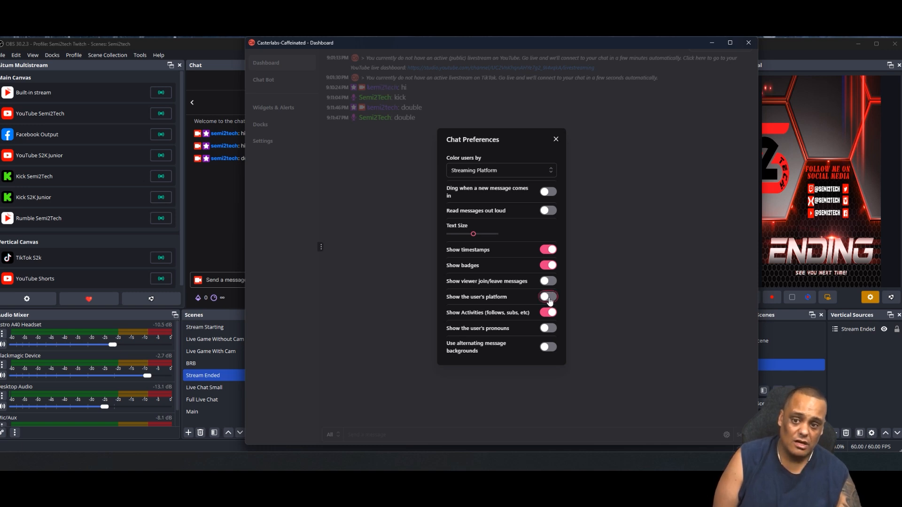
{"action": "left_click", "coordinate": [549, 297]}
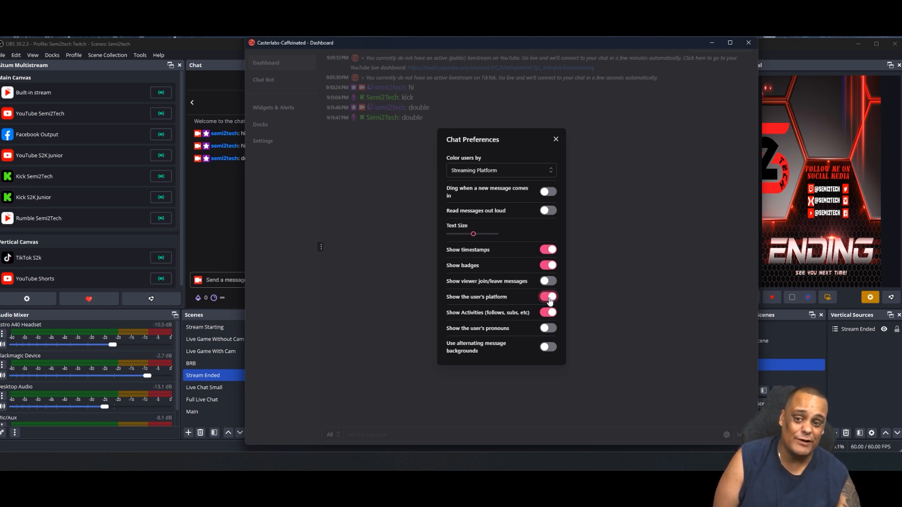
{"action": "left_click", "coordinate": [550, 298]}
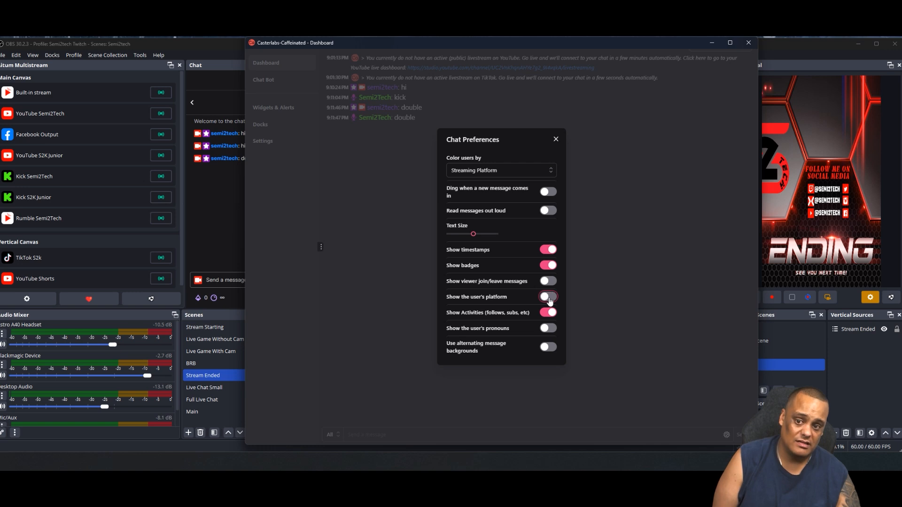
{"action": "left_click", "coordinate": [549, 298]}
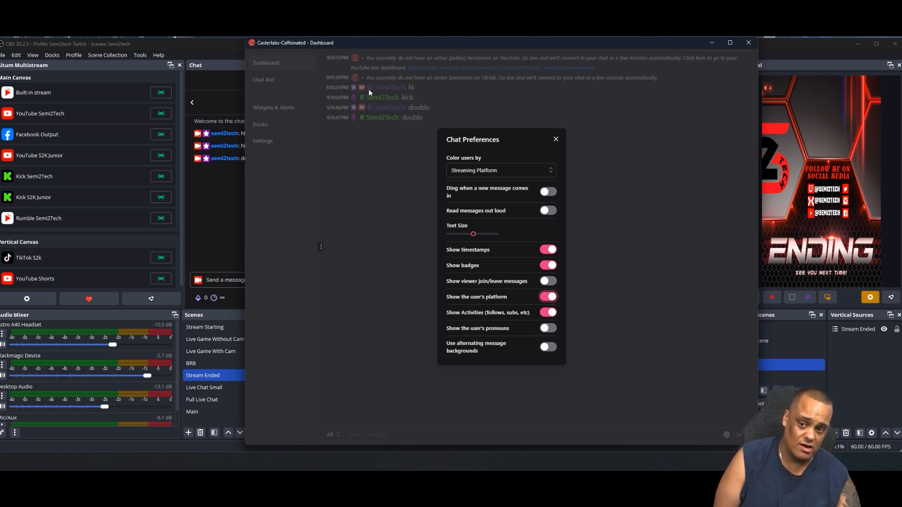
{"action": "left_click", "coordinate": [545, 298]}
{"action": "left_click", "coordinate": [545, 298]}
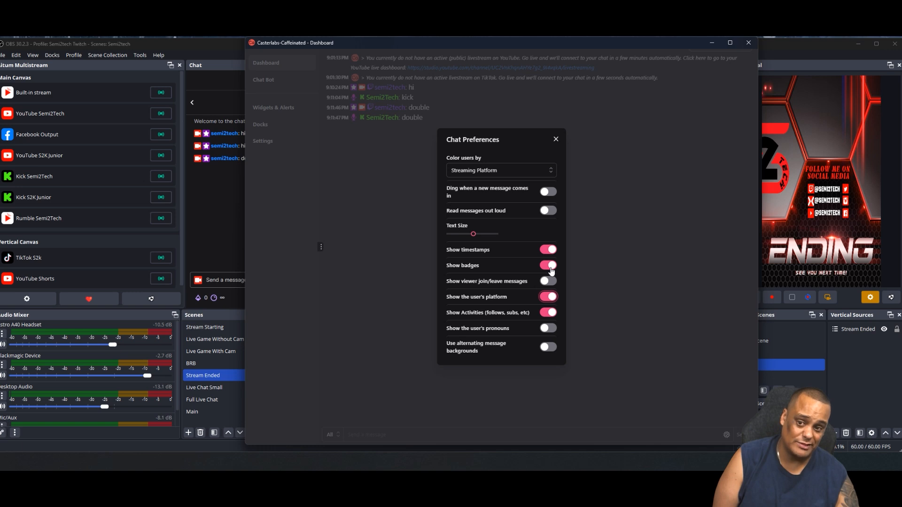
Try out the badges, user's pronouns and alternating message backgrounds options, restore each one, and close the chat preferences.
{"action": "left_click", "coordinate": [549, 266]}
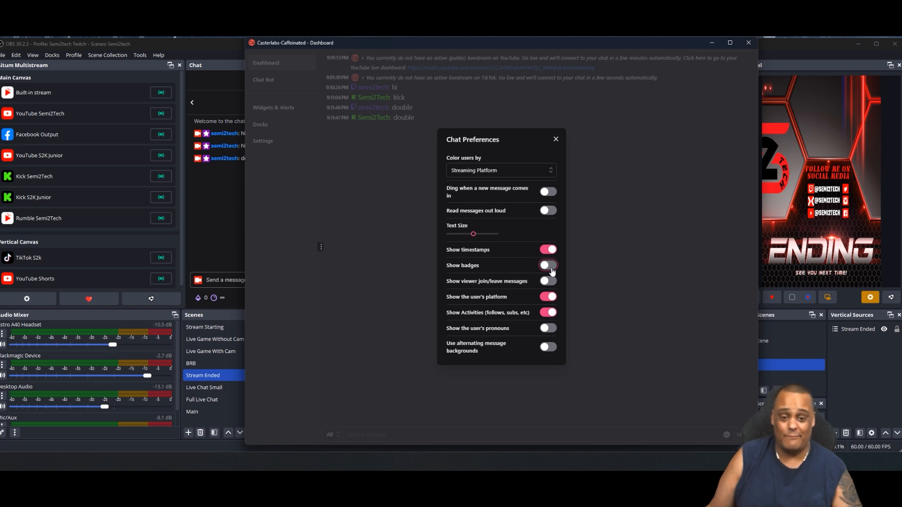
{"action": "left_click", "coordinate": [551, 268]}
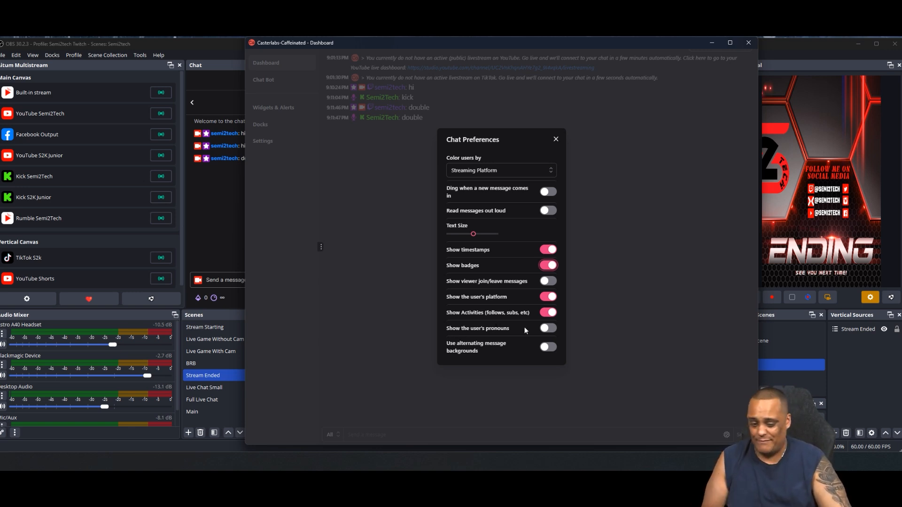
{"action": "left_click", "coordinate": [550, 328]}
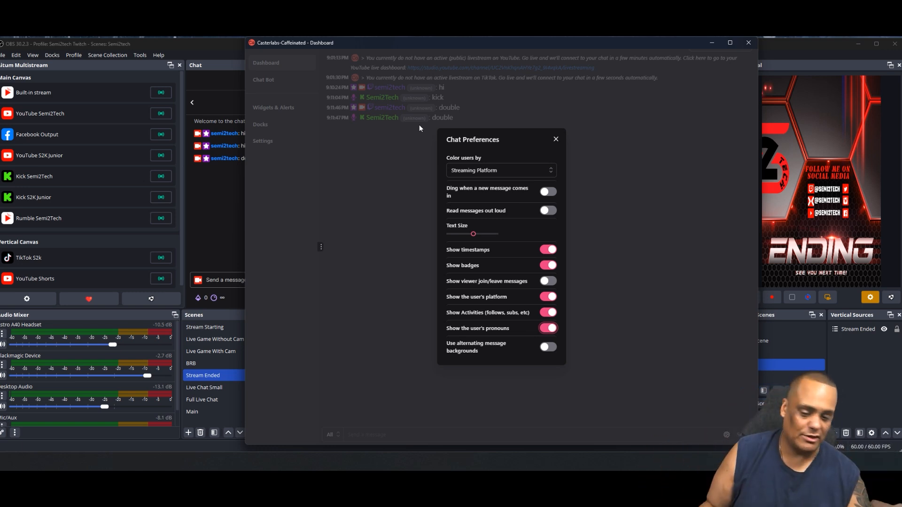
{"action": "left_click", "coordinate": [548, 328]}
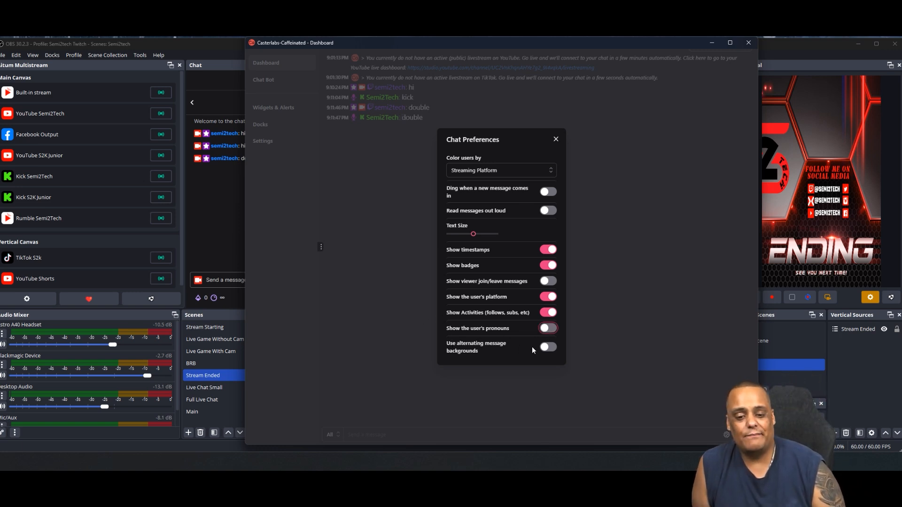
{"action": "left_click", "coordinate": [546, 349]}
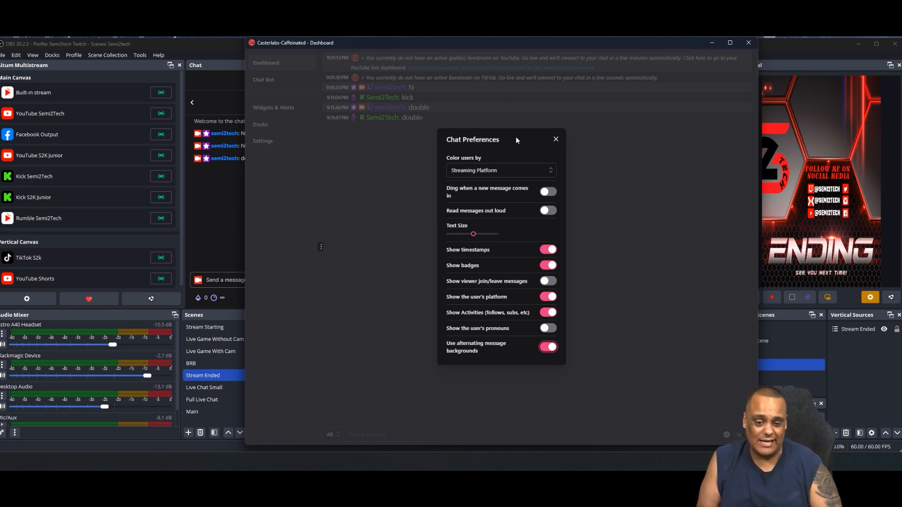
{"action": "left_click", "coordinate": [555, 348]}
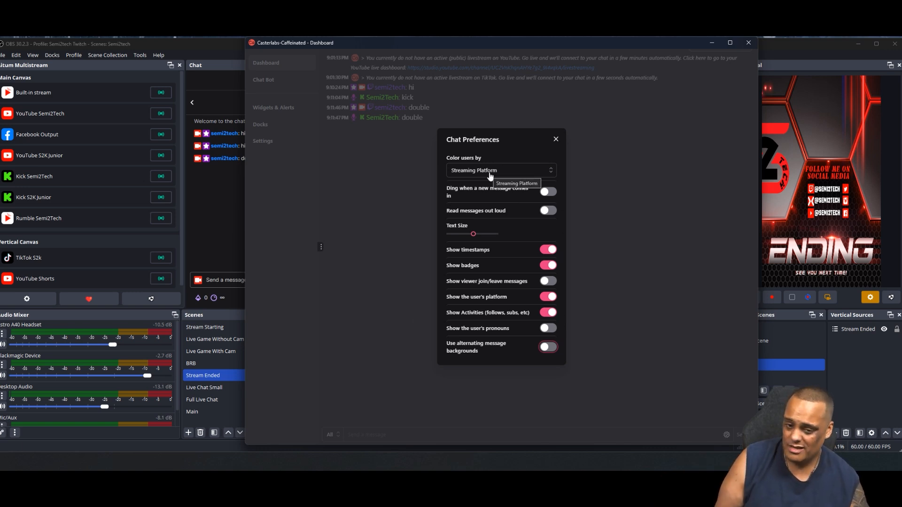
{"action": "left_click", "coordinate": [557, 140]}
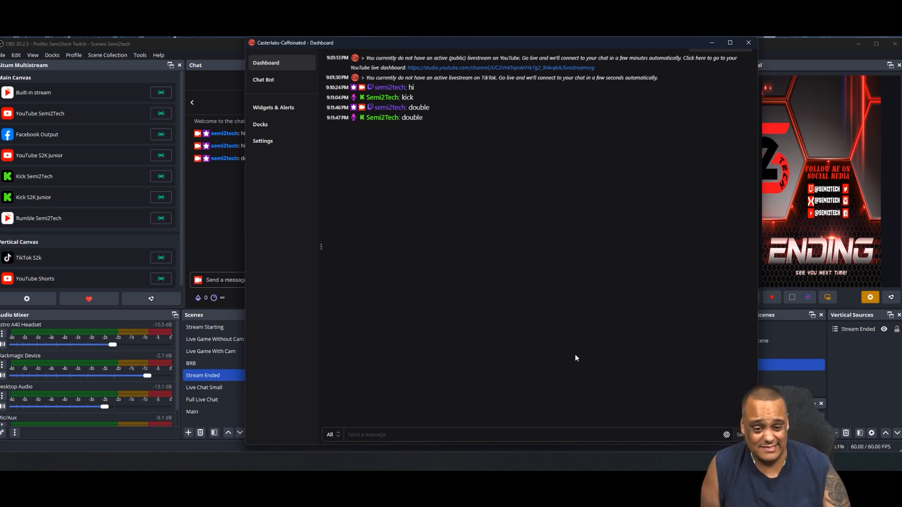
Look through the Chat Bot's Commands, Shouts, Timers and Settings pages in turn.
{"action": "left_click", "coordinate": [267, 81]}
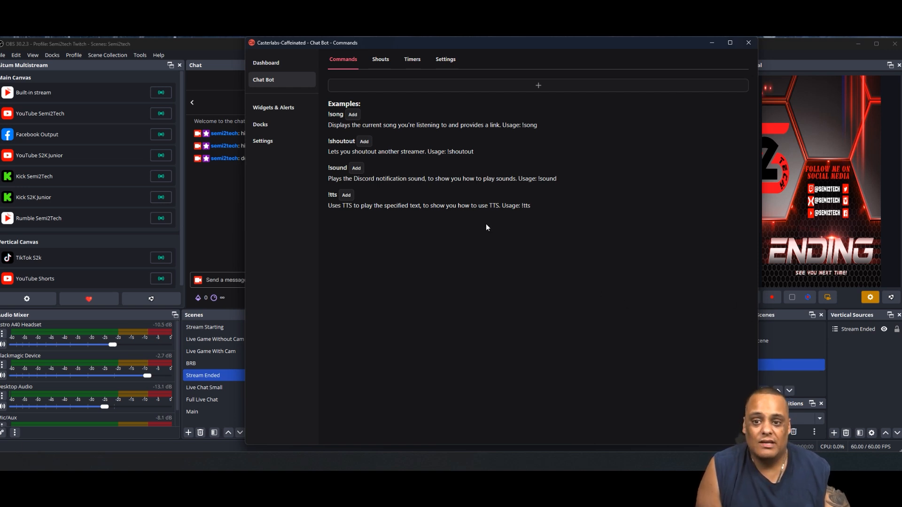
{"action": "left_click", "coordinate": [381, 59]}
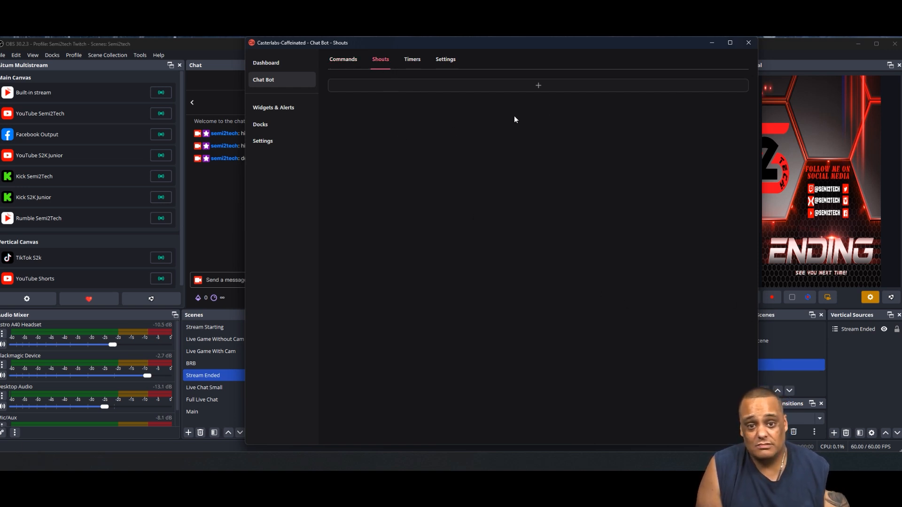
{"action": "left_click", "coordinate": [415, 62]}
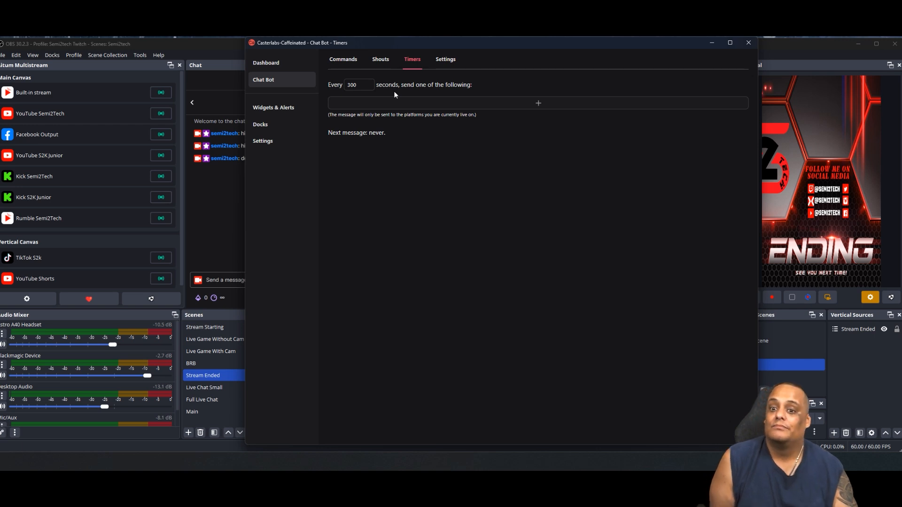
{"action": "left_click", "coordinate": [441, 65]}
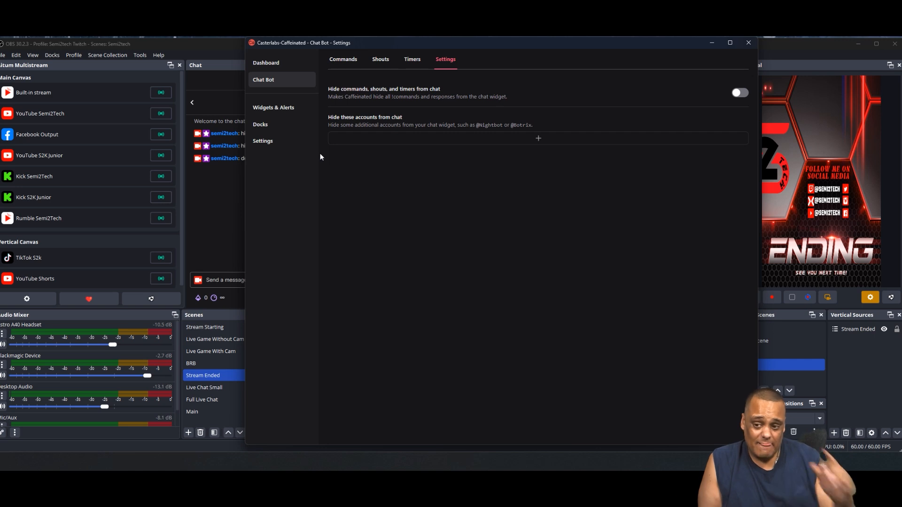
Copy the Stream Chat dock link from Caffeinated's Docks page and switch to OBS.
{"action": "left_click", "coordinate": [255, 124]}
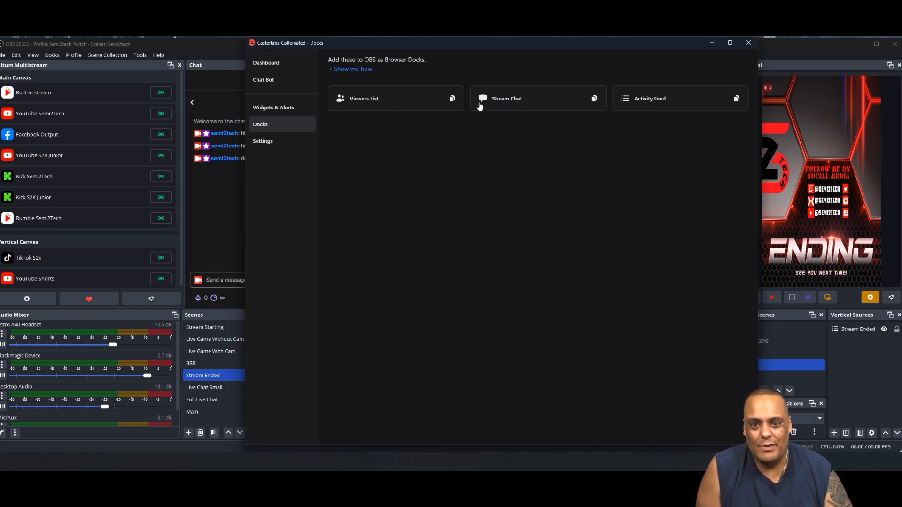
{"action": "left_click", "coordinate": [531, 104]}
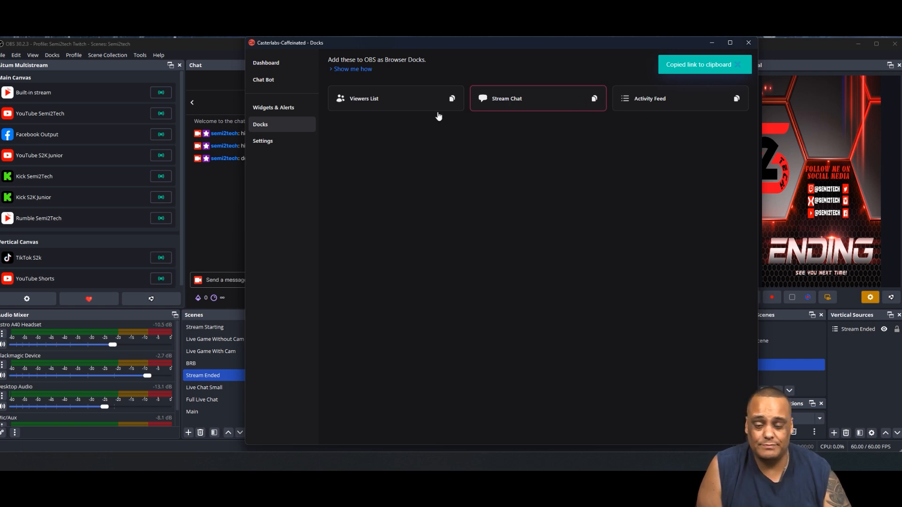
{"action": "left_click", "coordinate": [215, 51]}
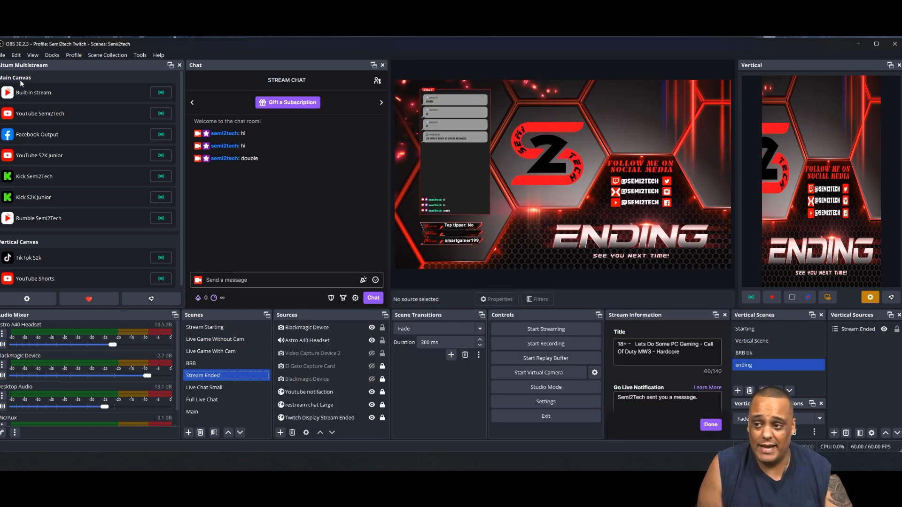
Start naming a new custom browser dock for Casterlabs, clear the name and close the custom docks list.
{"action": "left_click", "coordinate": [51, 57]}
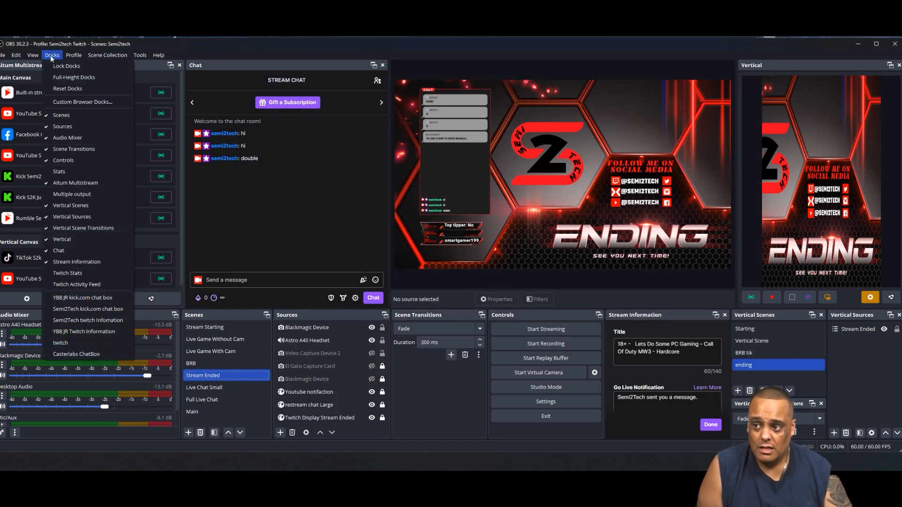
{"action": "left_click", "coordinate": [69, 102]}
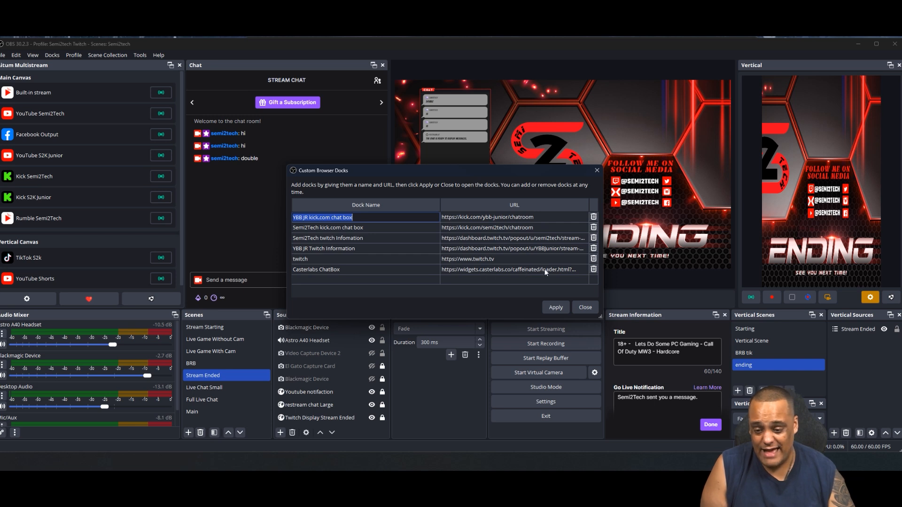
{"action": "double_click", "coordinate": [310, 279]}
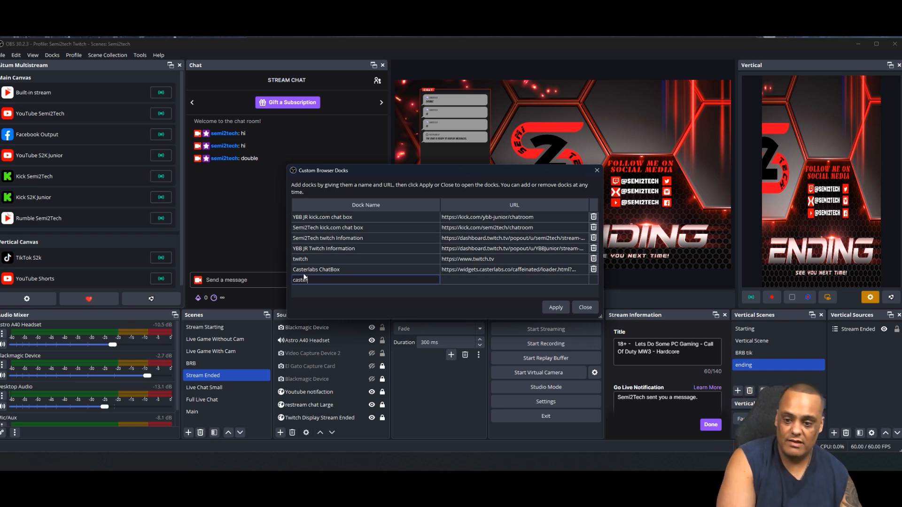
{"action": "key", "text": "BackSpace"}
{"action": "key", "text": "BackSpace"}
{"action": "key", "text": "BackSpace"}
{"action": "key", "text": "BackSpace"}
{"action": "key", "text": "BackSpace"}
{"action": "key", "text": "BackSpace"}
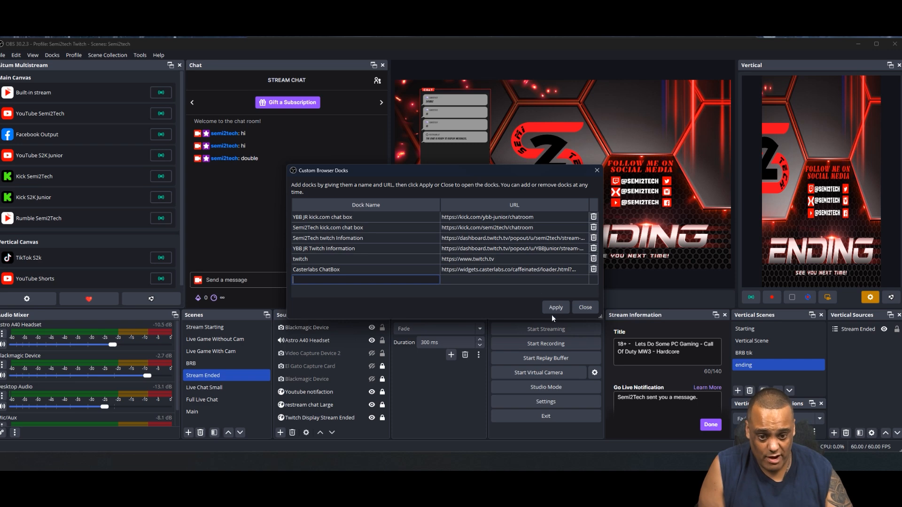
{"action": "left_click", "coordinate": [584, 307]}
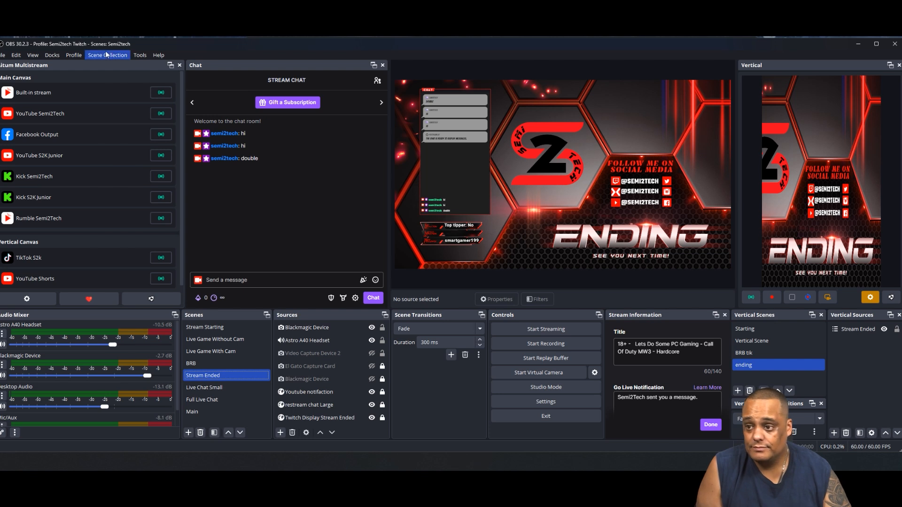
Show the existing Casterlabs ChatBox dock in the OBS layout.
{"action": "left_click", "coordinate": [54, 55]}
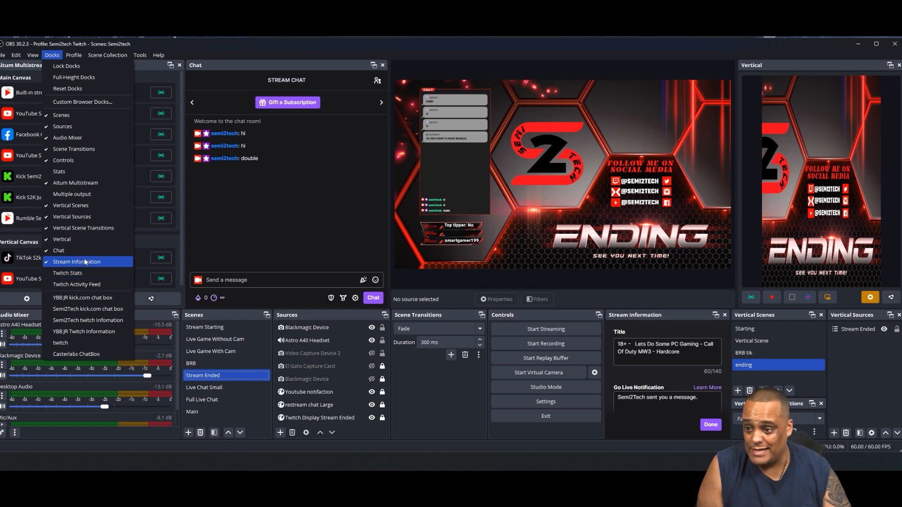
{"action": "left_click", "coordinate": [97, 355]}
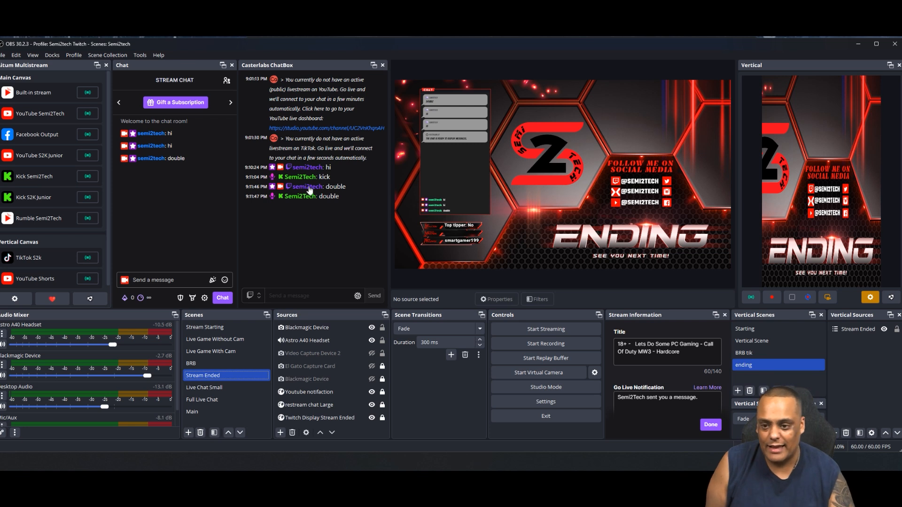
Switch to the Casterlabs Caffeinated window, move it aside and minimize it to uncover OBS.
{"action": "key", "text": "alt+Tab"}
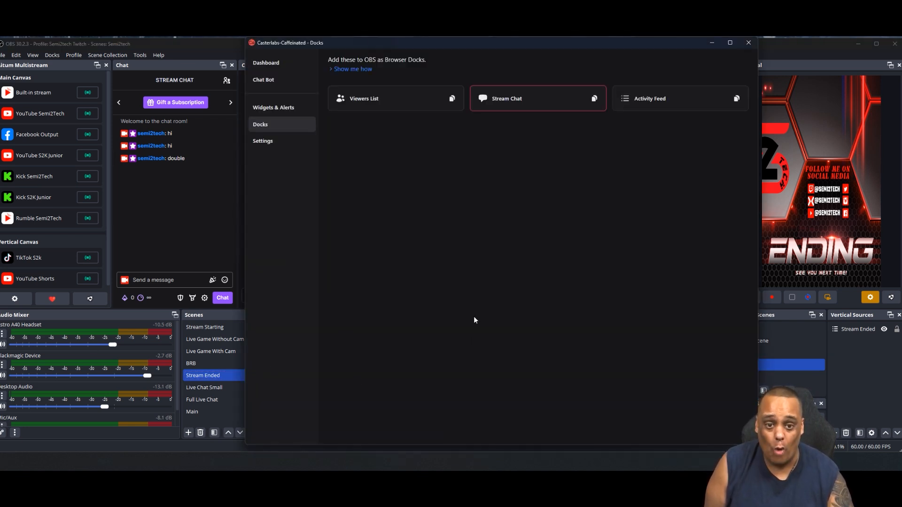
{"action": "left_click_drag", "start_coordinate": [467, 40], "coordinate": [0, 49]}
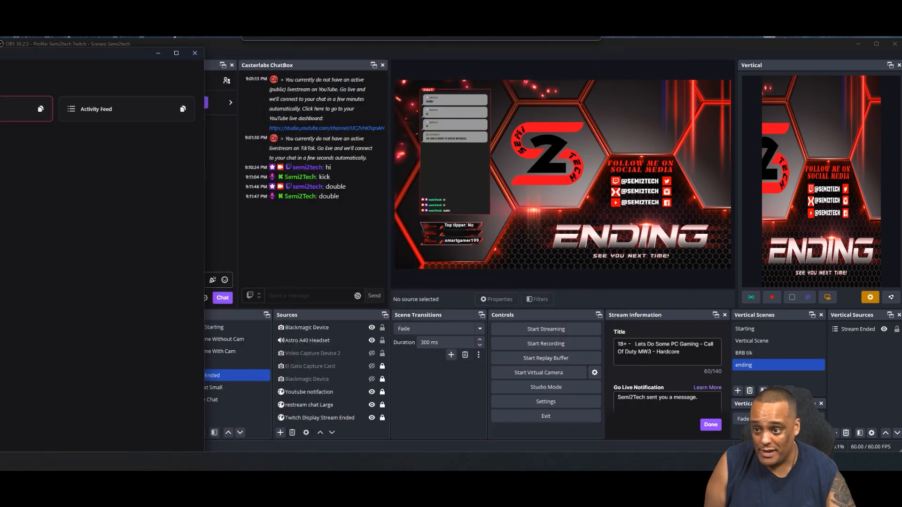
{"action": "left_click", "coordinate": [152, 52]}
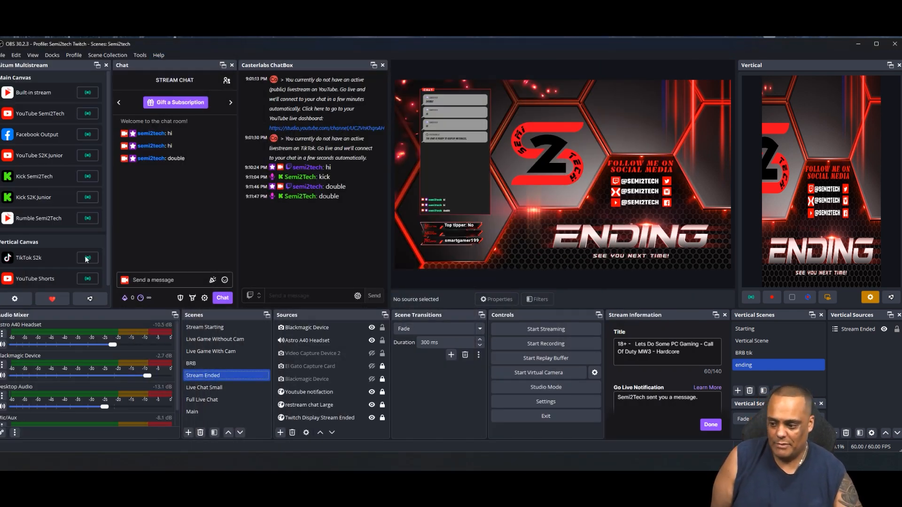
Refresh the Casterlabs ChatBox dock in OBS and bring the OBS window back to the front.
{"action": "key", "text": "alt+Tab"}
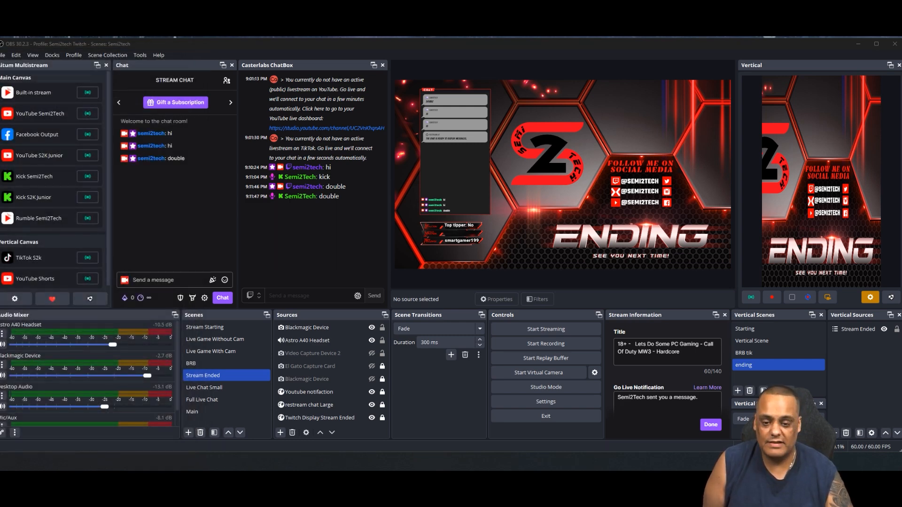
{"action": "right_click", "coordinate": [316, 253]}
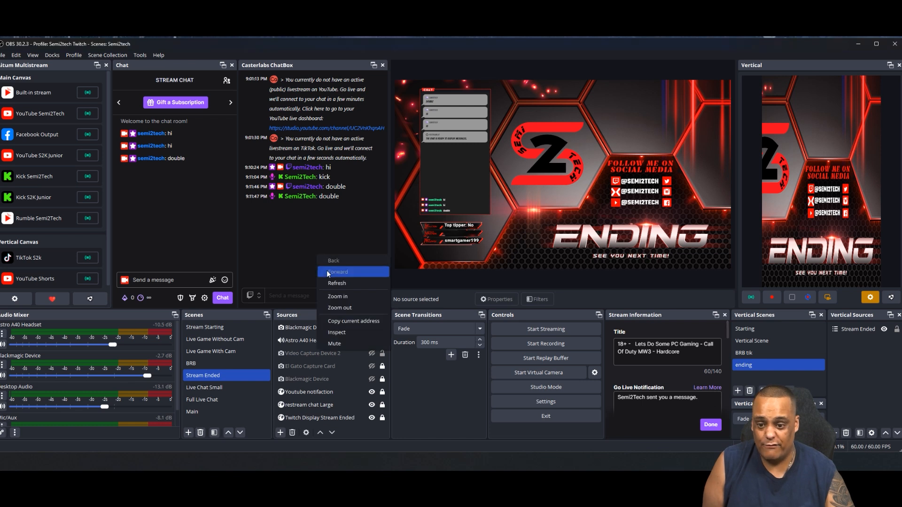
{"action": "left_click", "coordinate": [334, 282]}
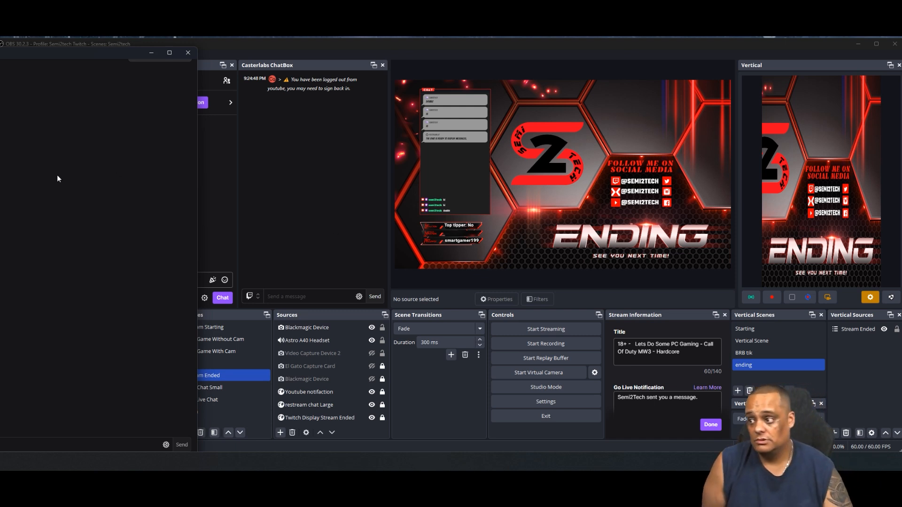
{"action": "left_click", "coordinate": [286, 50]}
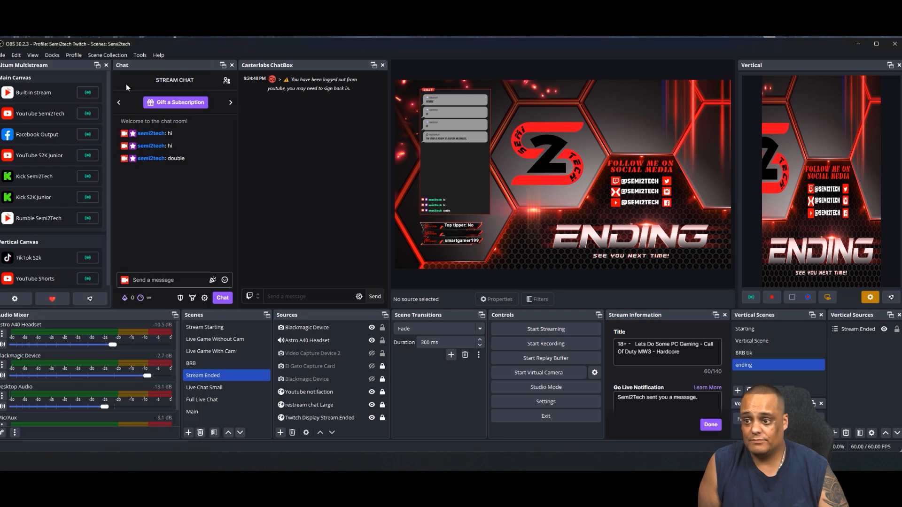
Copy the Viewers List dock link from Caffeinated and add it in OBS as a custom browser dock named Viewer List.
{"action": "key", "text": "alt+Tab"}
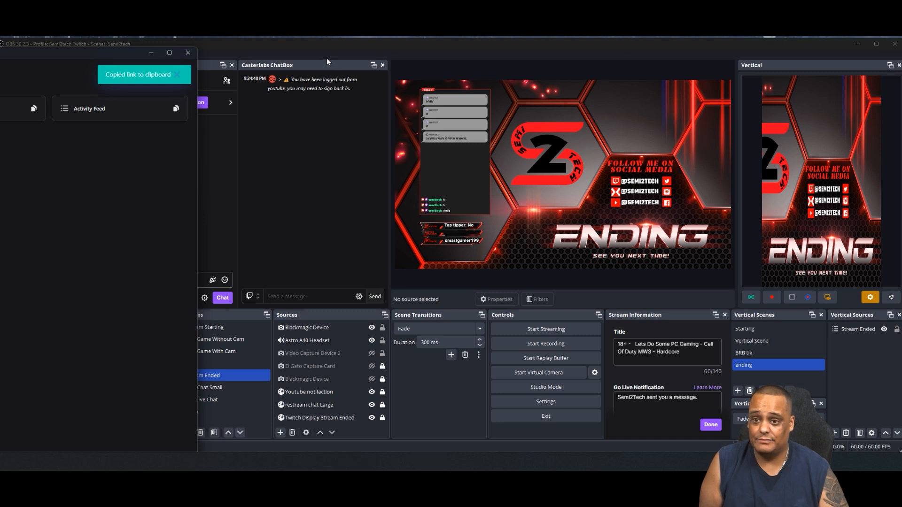
{"action": "left_click", "coordinate": [320, 47]}
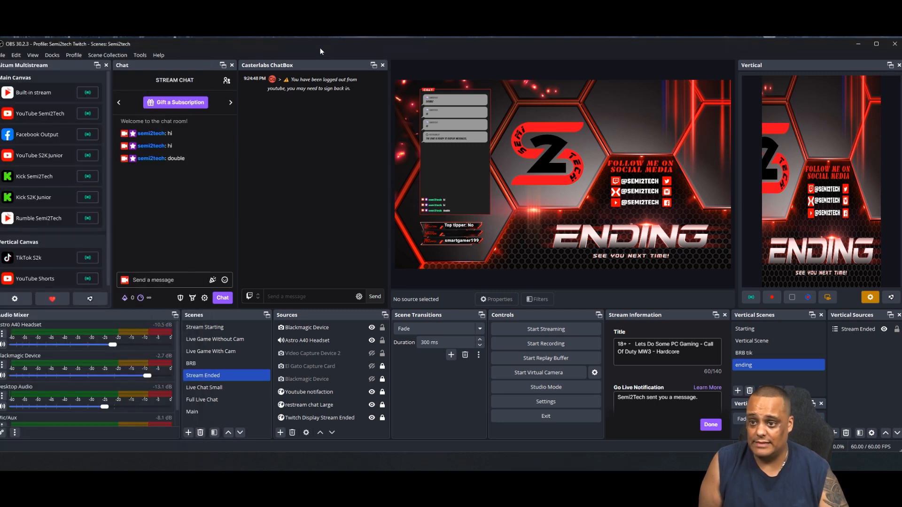
{"action": "left_click", "coordinate": [53, 55]}
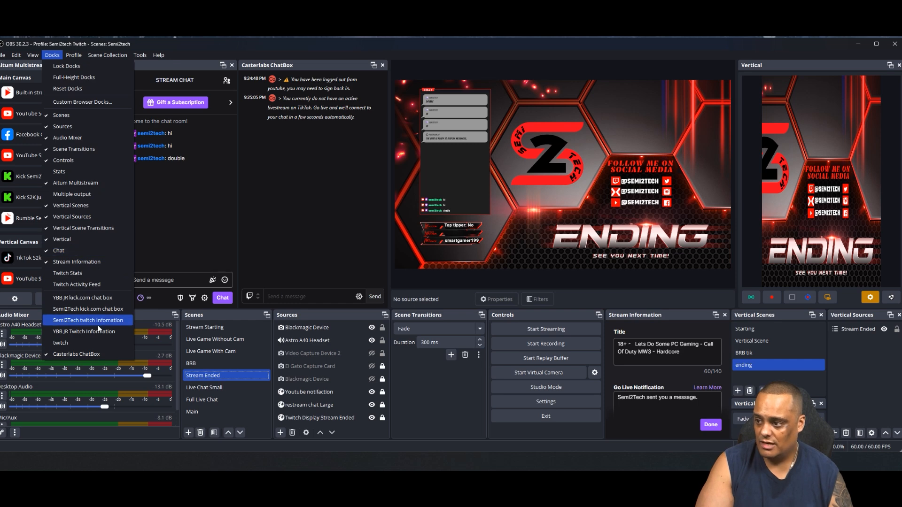
{"action": "left_click", "coordinate": [64, 101]}
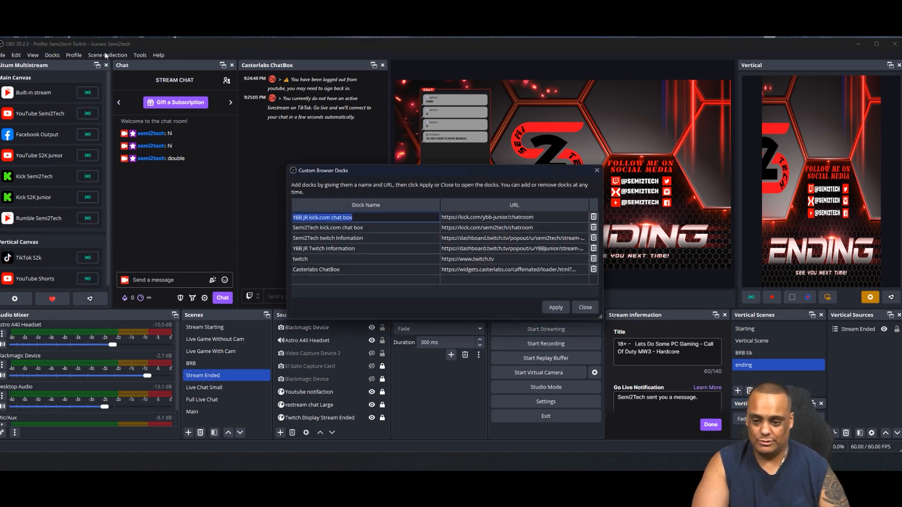
{"action": "left_click", "coordinate": [350, 280]}
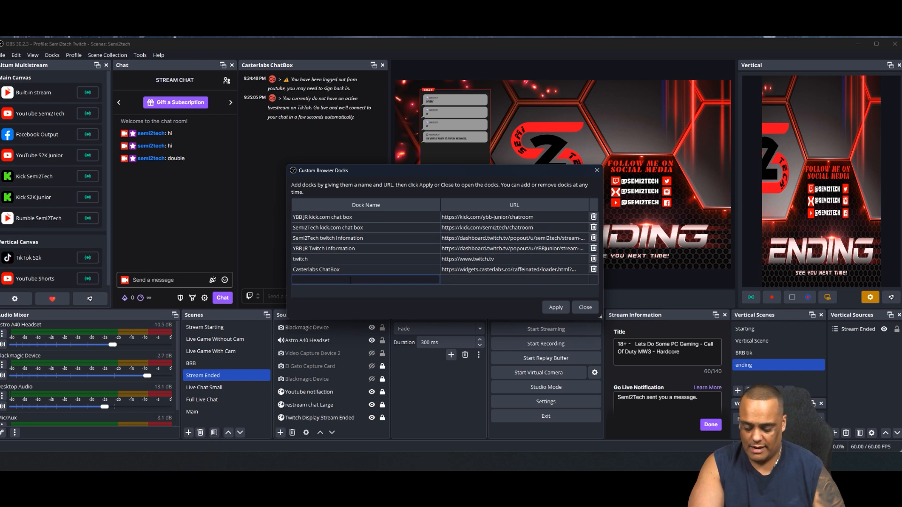
{"action": "type", "text": "Viewer"}
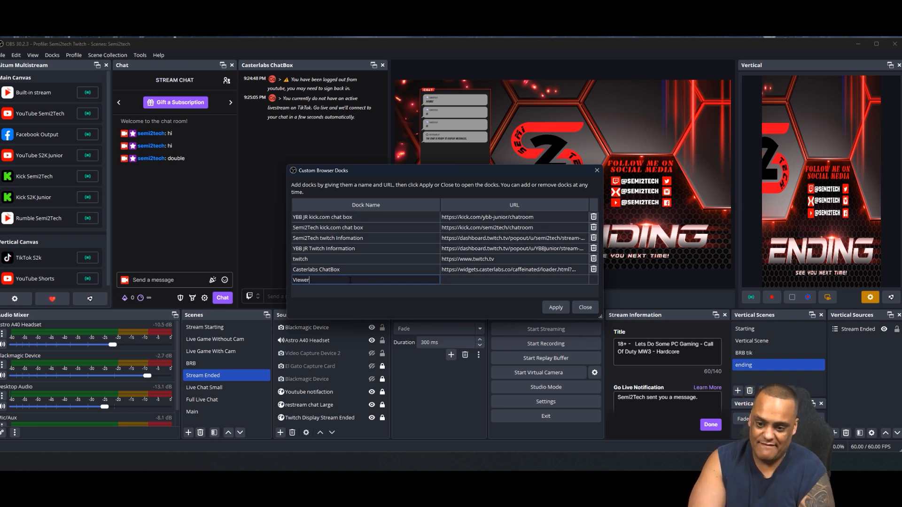
{"action": "type", "text": " Lis"}
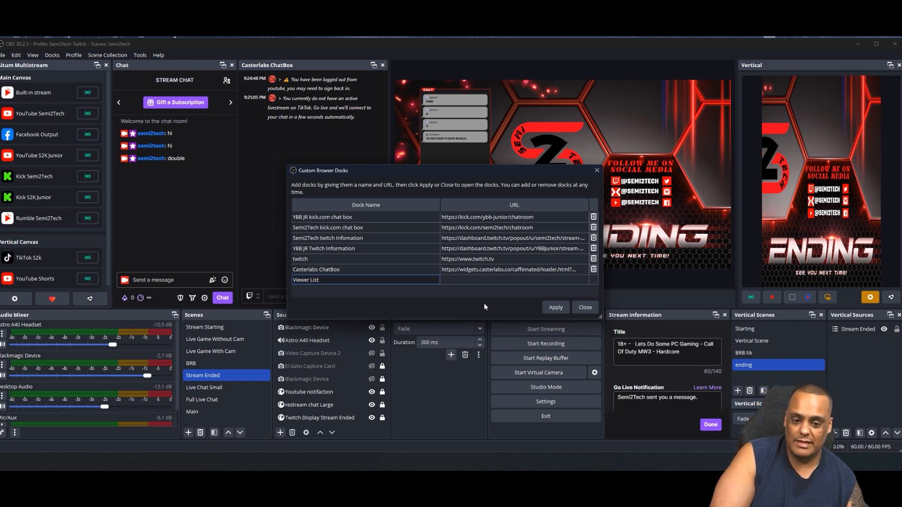
{"action": "type", "text": "t"}
{"action": "left_click", "coordinate": [481, 280]}
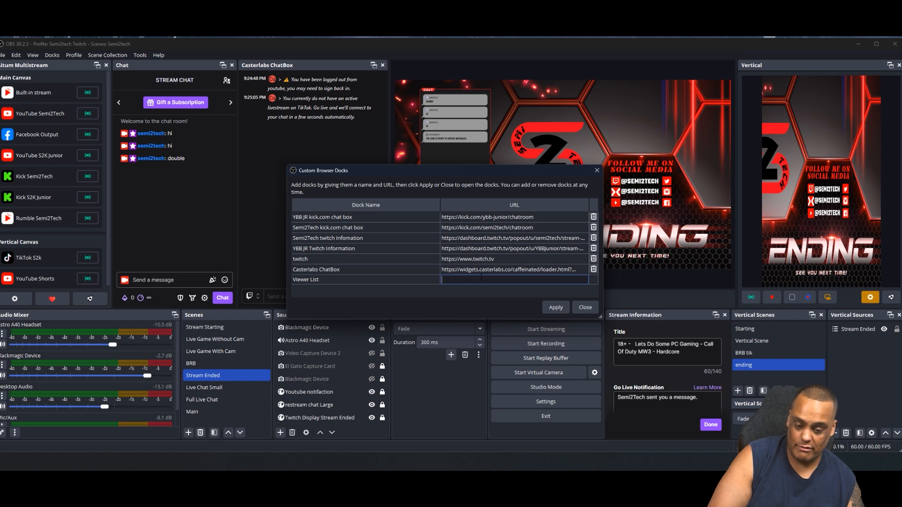
{"action": "key", "text": "ctrl+v"}
{"action": "left_click", "coordinate": [556, 306]}
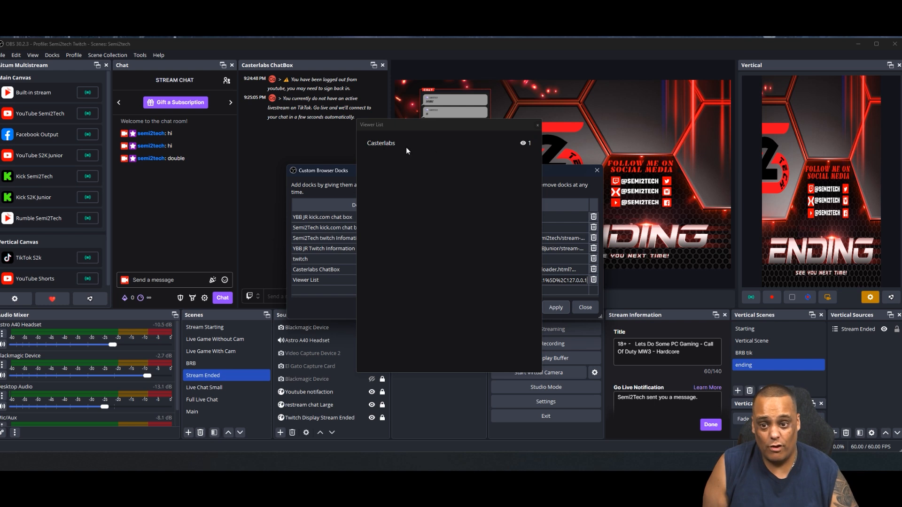
Dock the Viewer List window beneath the Chat dock, make it taller, and close the custom browser docks list.
{"action": "left_click", "coordinate": [392, 146]}
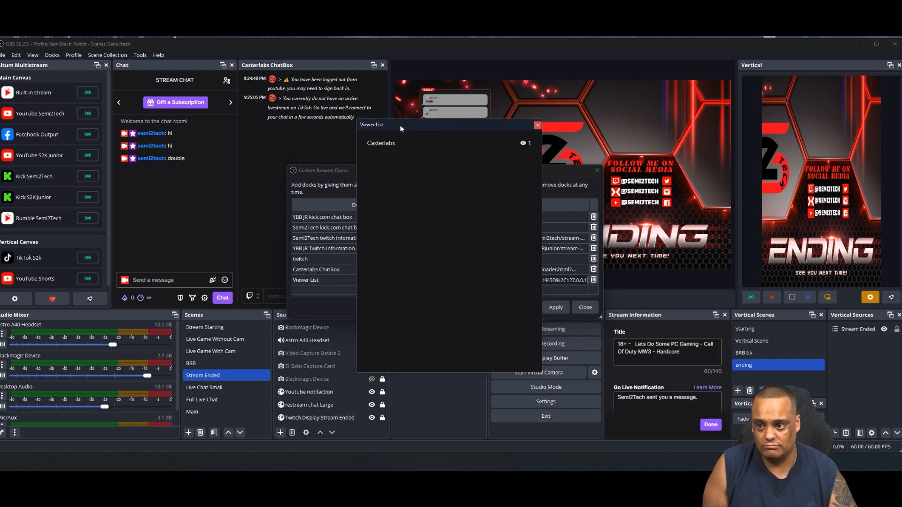
{"action": "left_click_drag", "start_coordinate": [401, 126], "coordinate": [156, 286]}
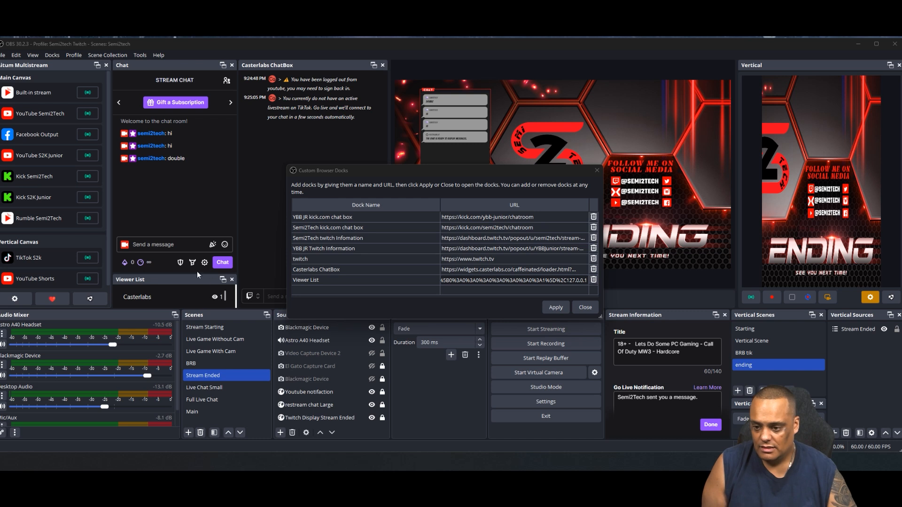
{"action": "left_click_drag", "start_coordinate": [186, 273], "coordinate": [186, 209]}
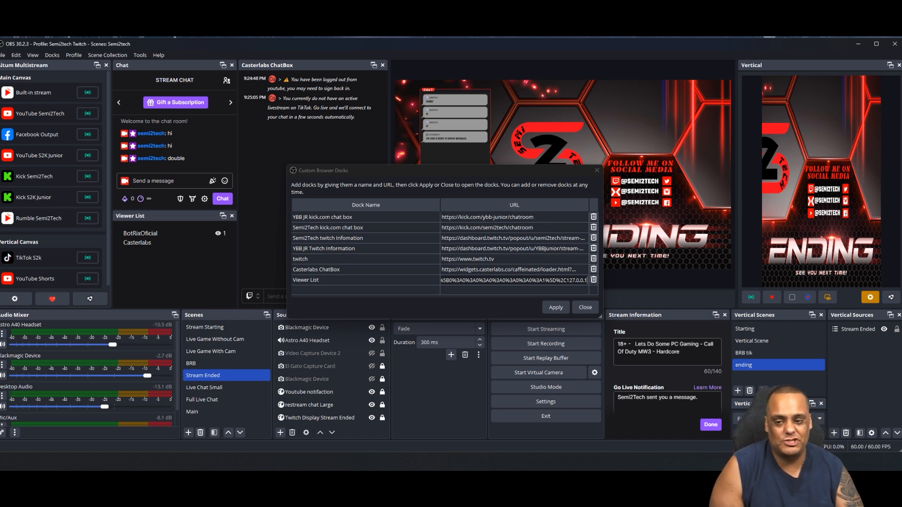
{"action": "left_click", "coordinate": [560, 307]}
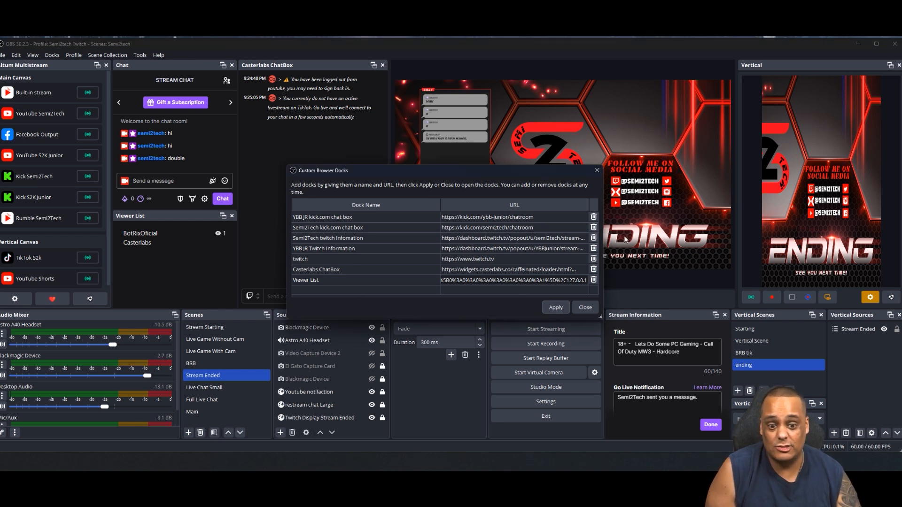
{"action": "left_click", "coordinate": [586, 307]}
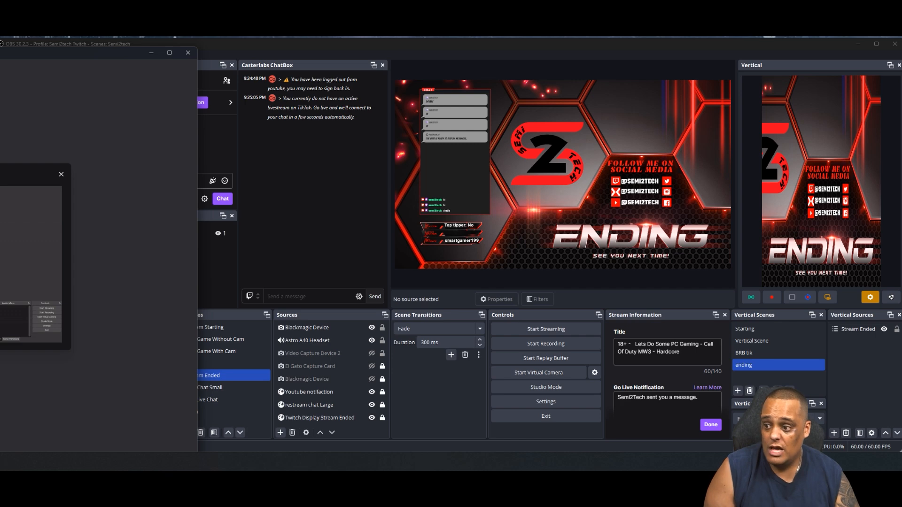
View Caffeinated's guide on creating an OBS Browser Source from Widgets & Alerts, close it and return to OBS.
{"action": "left_click_drag", "start_coordinate": [43, 49], "coordinate": [551, 89]}
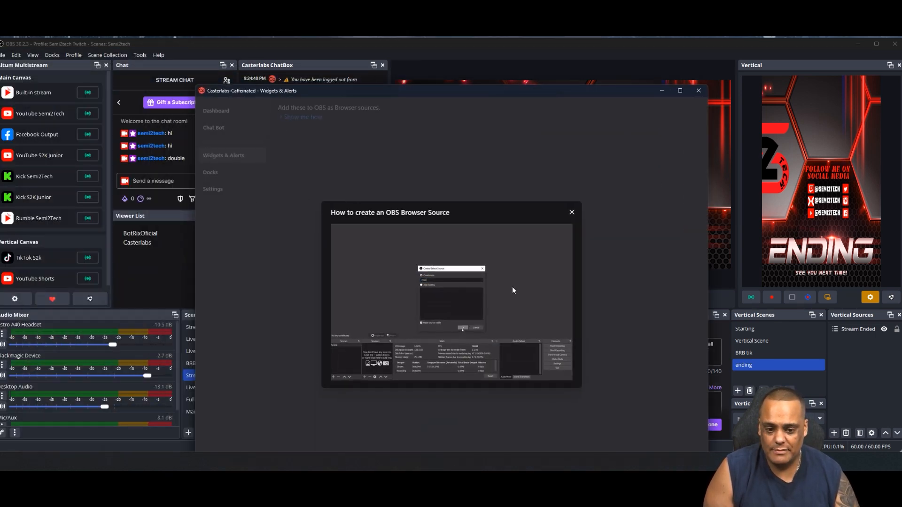
{"action": "left_click", "coordinate": [572, 212]}
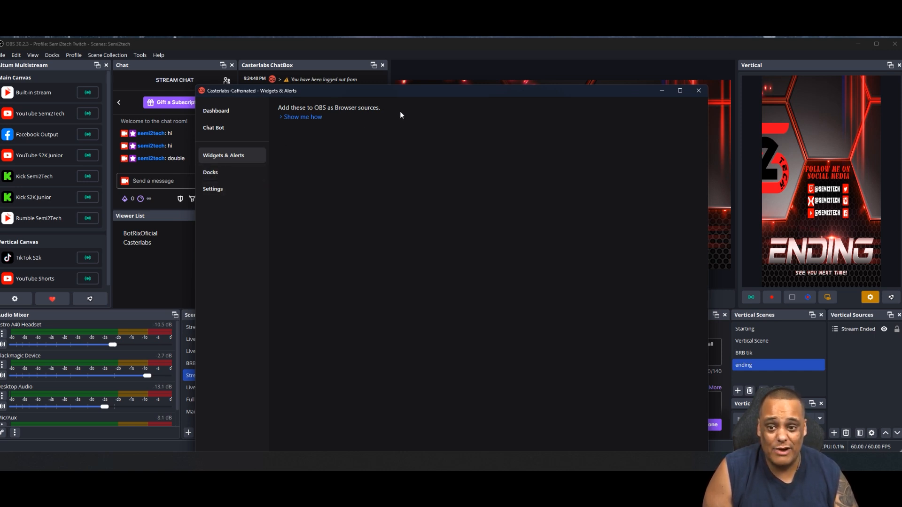
{"action": "left_click", "coordinate": [305, 117]}
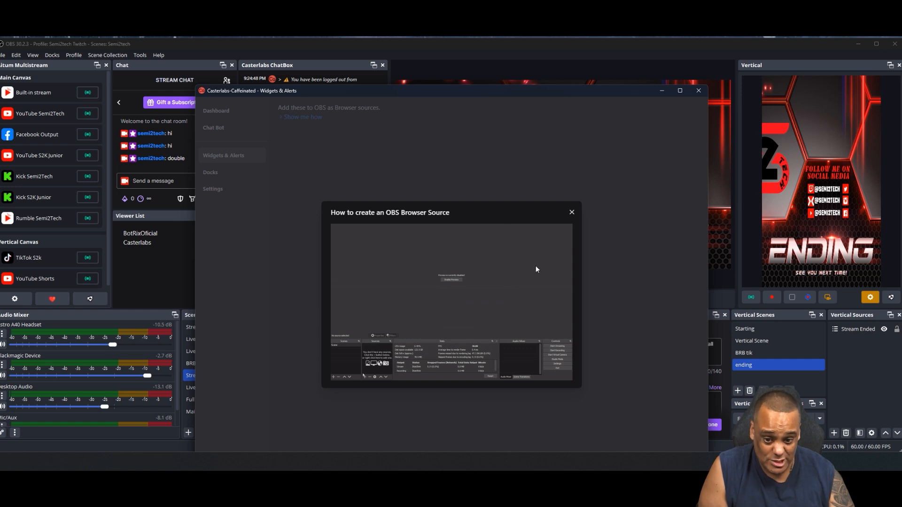
{"action": "left_click", "coordinate": [571, 212]}
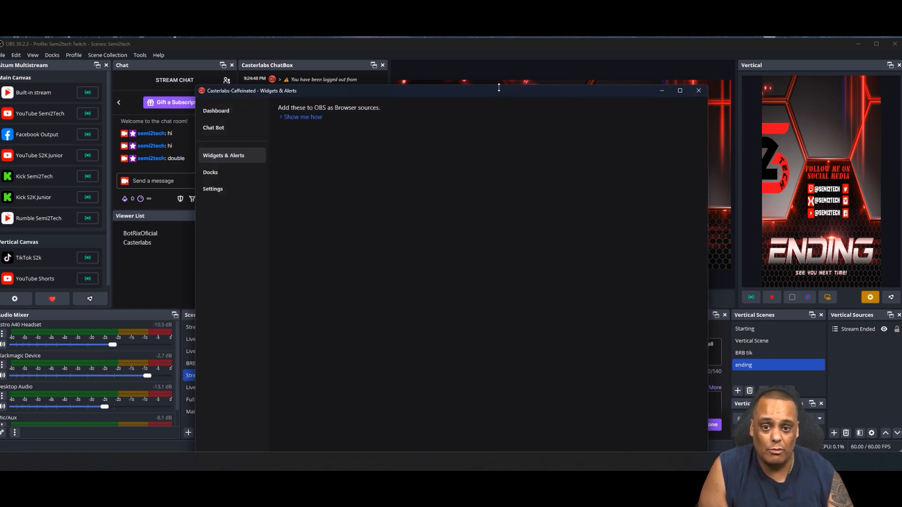
{"action": "left_click_drag", "start_coordinate": [499, 88], "coordinate": [0, 154]}
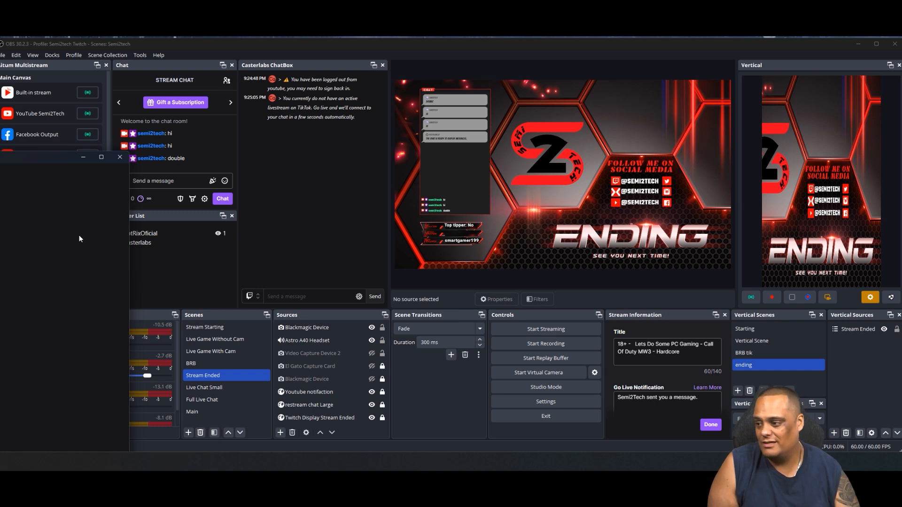
{"action": "left_click_drag", "start_coordinate": [16, 155], "coordinate": [150, 82]}
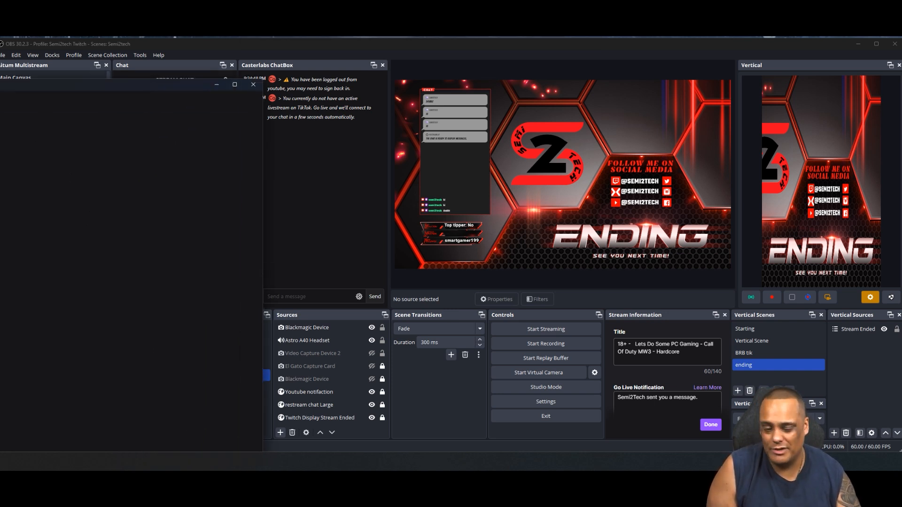
{"action": "left_click", "coordinate": [385, 51]}
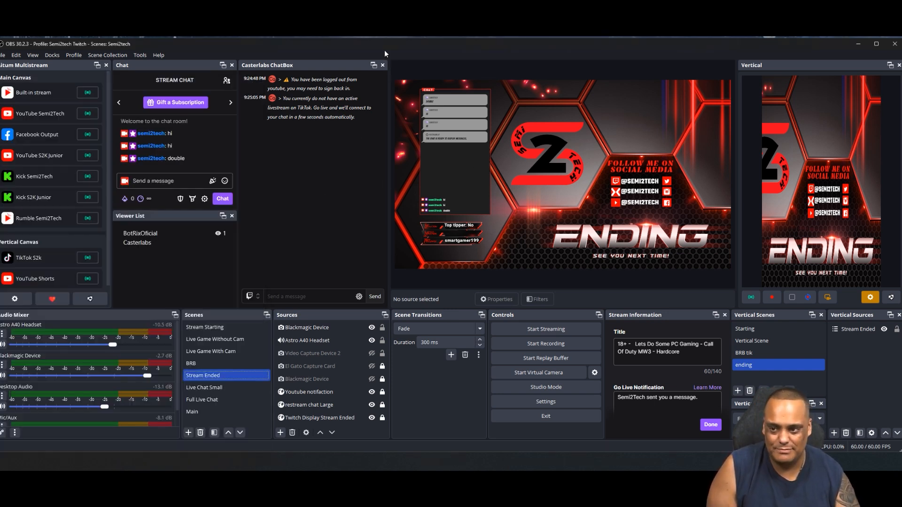
Add a new Browser source named chatbox to the Stream Ended scene.
{"action": "left_click", "coordinate": [52, 55]}
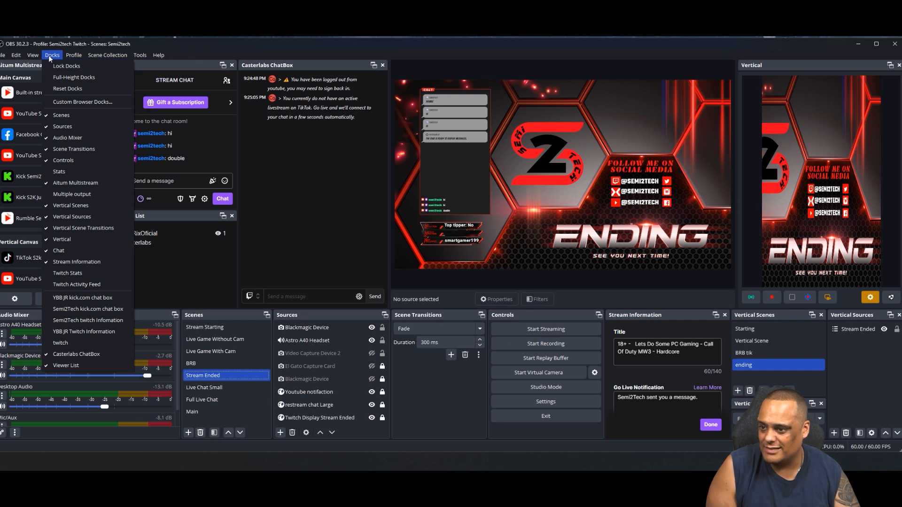
{"action": "mouse_move", "coordinate": [94, 54]}
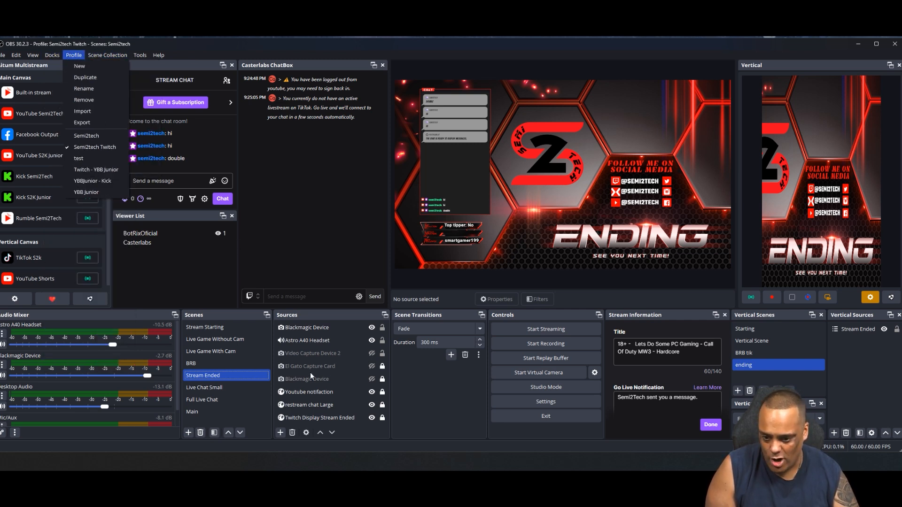
{"action": "left_click", "coordinate": [280, 433]}
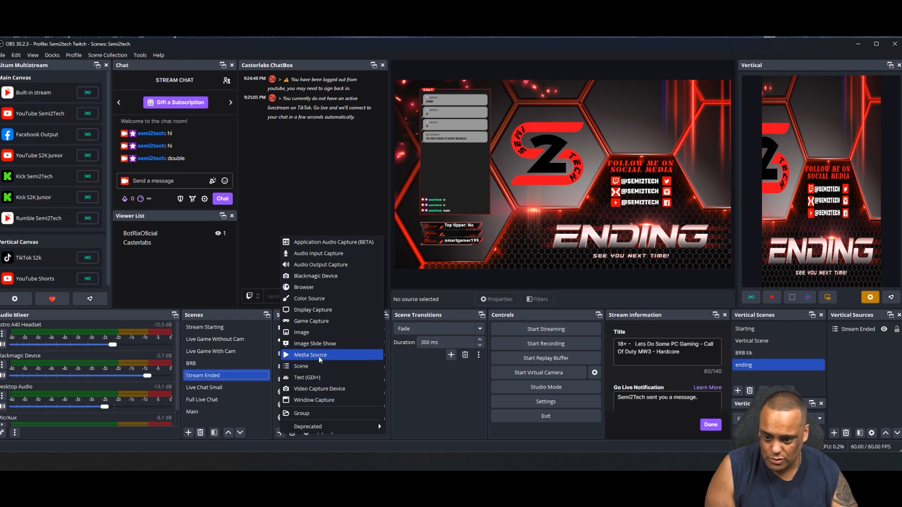
{"action": "left_click", "coordinate": [313, 286]}
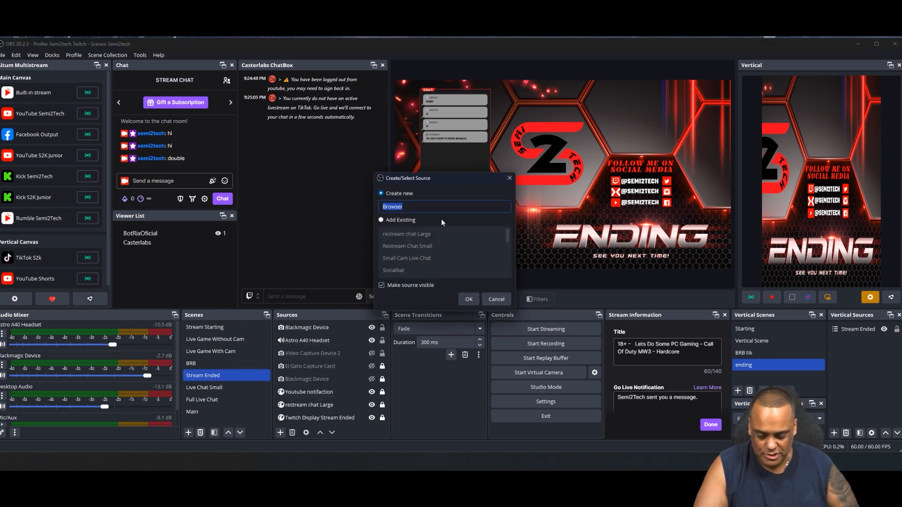
{"action": "type", "text": "chat"}
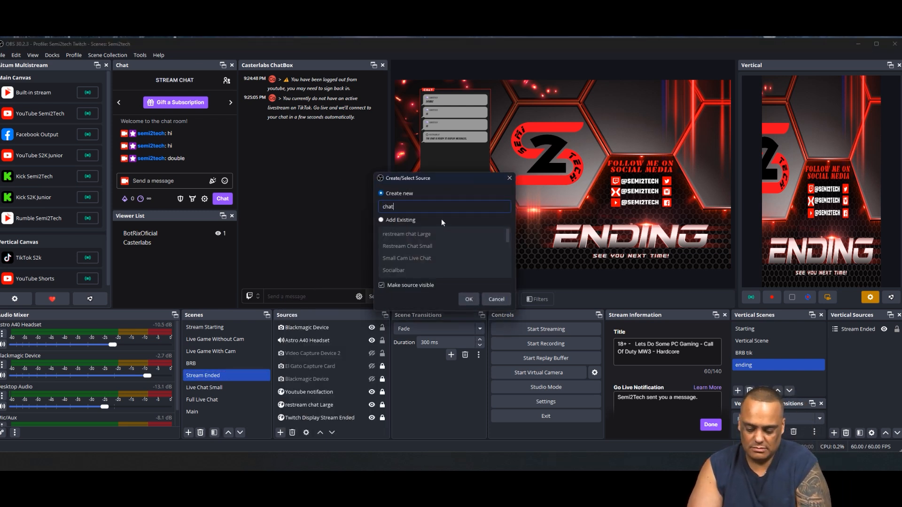
{"action": "type", "text": "box"}
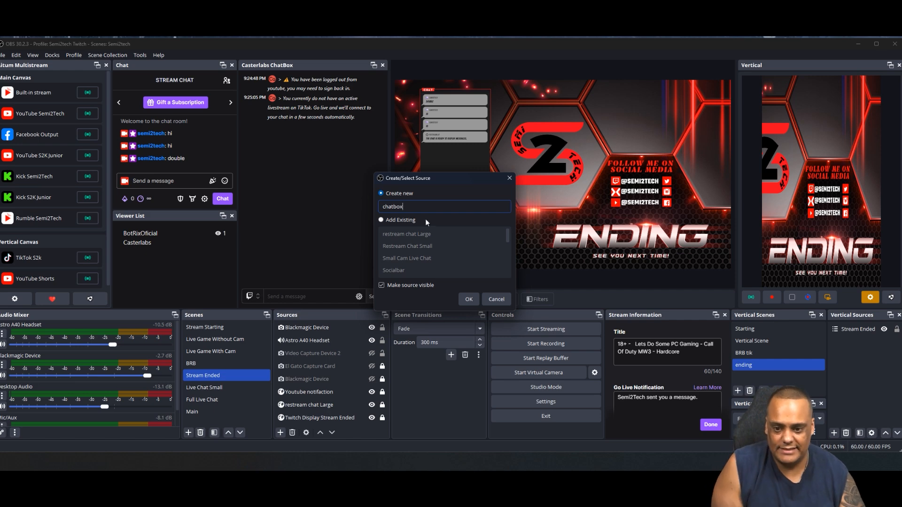
{"action": "left_click", "coordinate": [469, 299]}
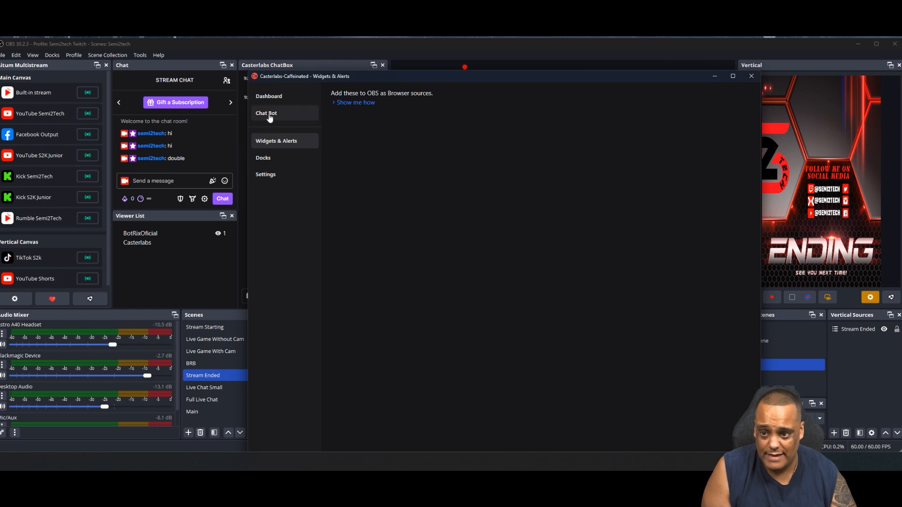
Copy the Stream Chat link from Caffeinated's Docks page and move its window aside to uncover the chatbox source properties.
{"action": "left_click", "coordinate": [270, 115]}
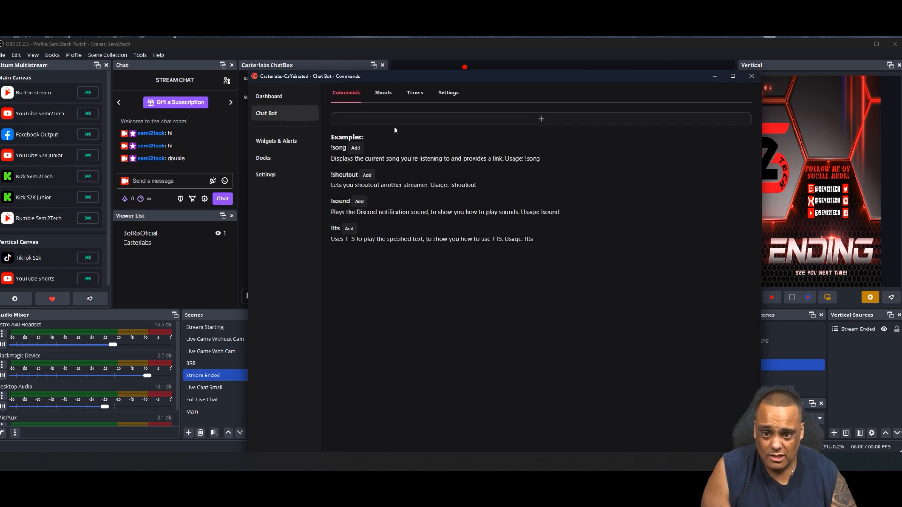
{"action": "left_click", "coordinate": [270, 141]}
{"action": "left_click", "coordinate": [271, 159]}
{"action": "left_click", "coordinate": [559, 141]}
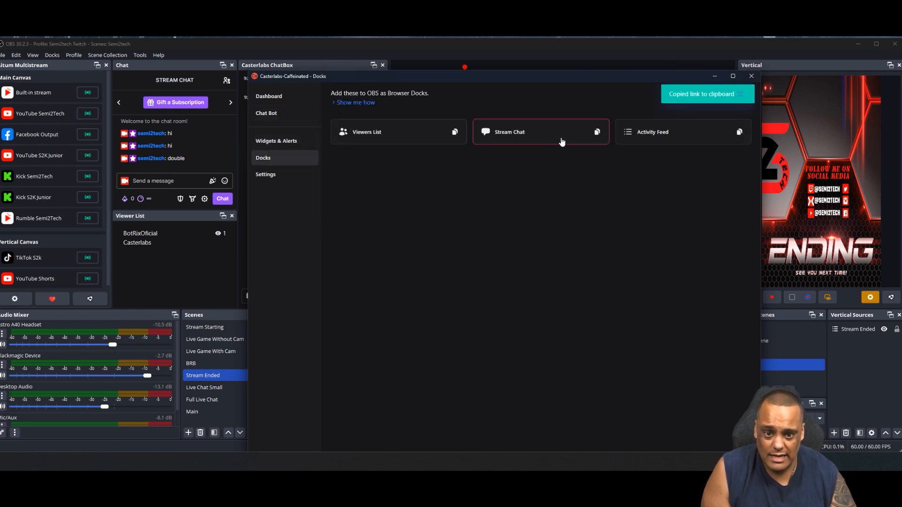
{"action": "left_click_drag", "start_coordinate": [653, 83], "coordinate": [36, 84]}
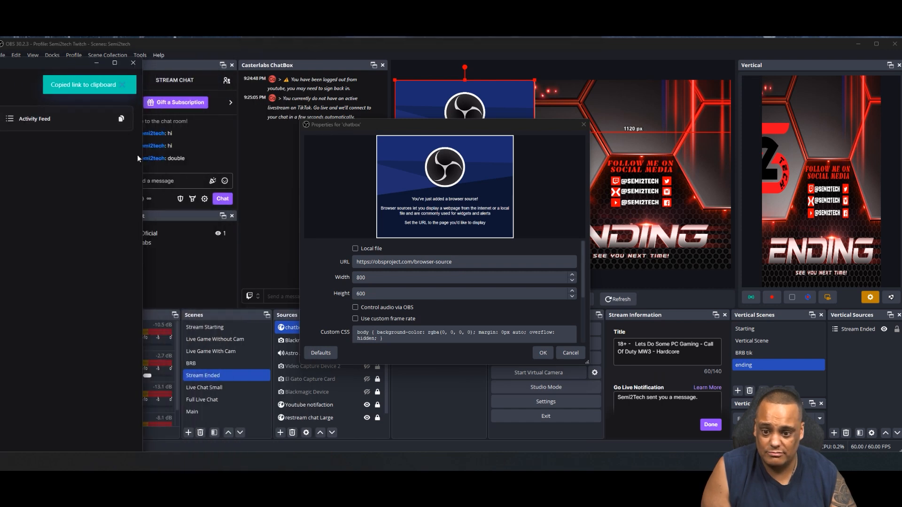
Replace the chatbox source's custom CSS with the copied Stream Chat link and accept the source properties.
{"action": "left_click", "coordinate": [406, 338]}
{"action": "key", "text": "ctrl+a"}
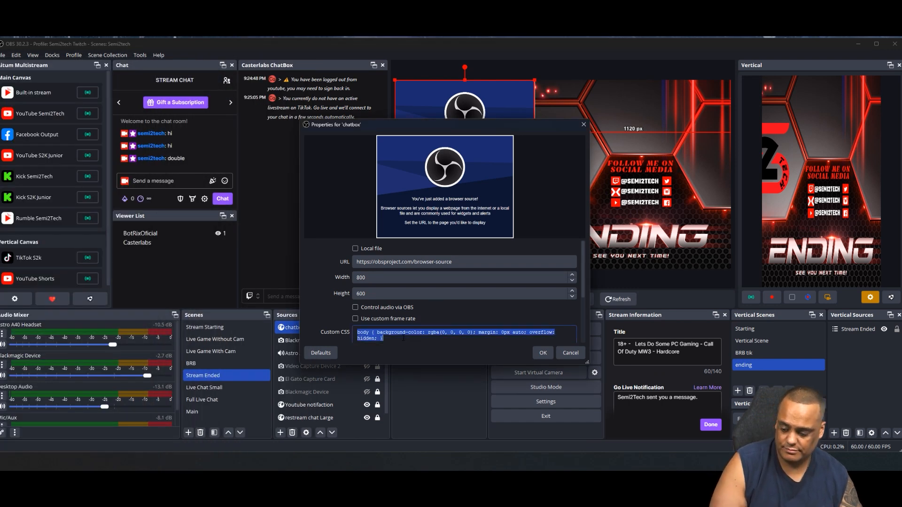
{"action": "key", "text": "ctrl+v"}
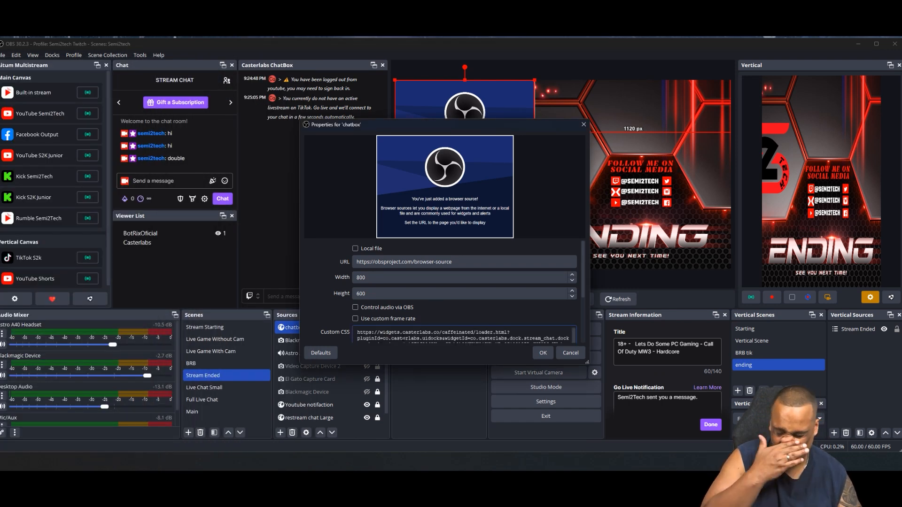
{"action": "key", "text": "ctrl+a"}
{"action": "left_click", "coordinate": [445, 337]}
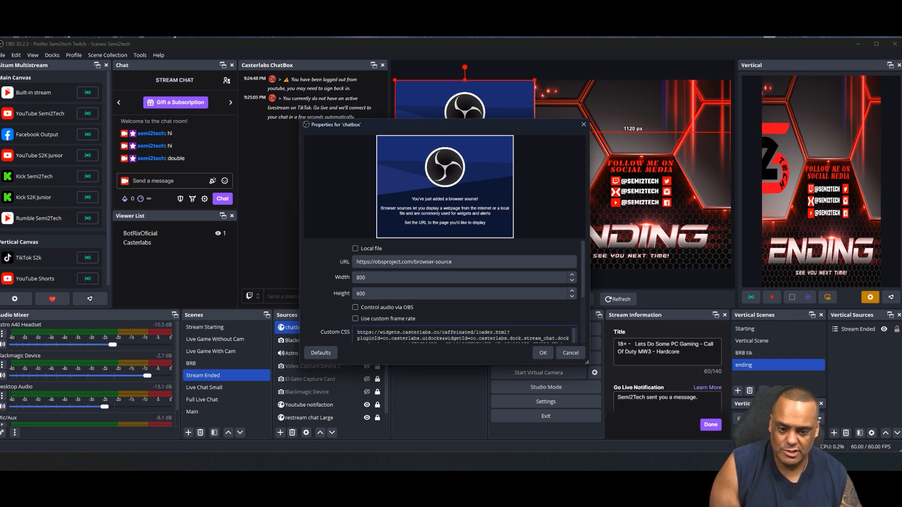
{"action": "left_click", "coordinate": [543, 353]}
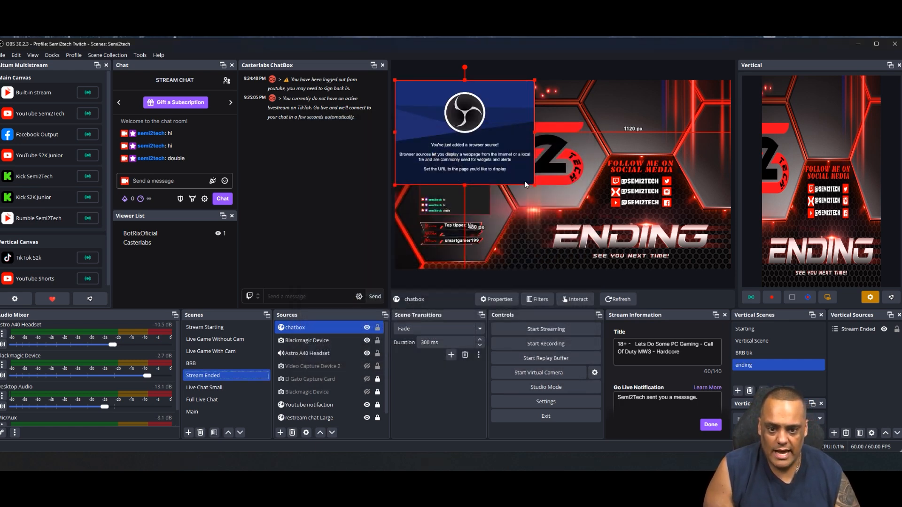
Enlarge the chatbox source, place it on the canvas's bottom edge about 60 px from its right edge, and hide it.
{"action": "left_click_drag", "start_coordinate": [534, 186], "coordinate": [555, 200]}
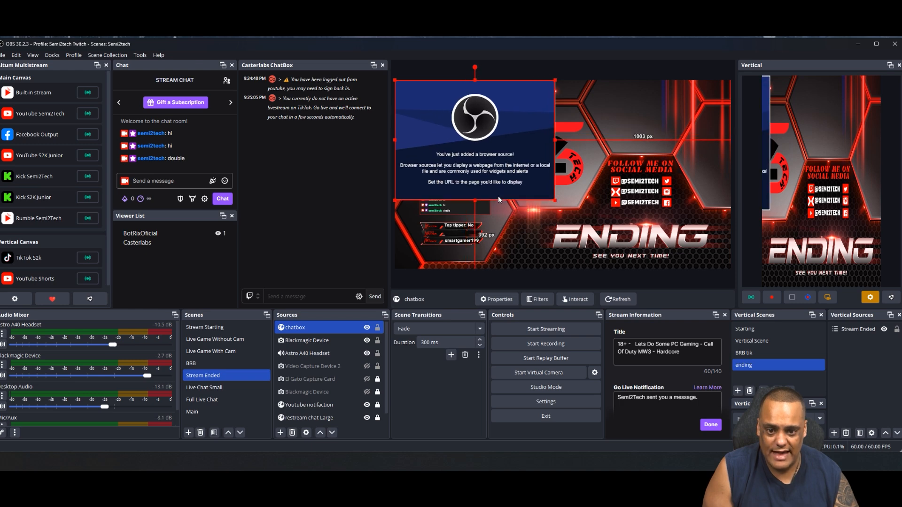
{"action": "left_click_drag", "start_coordinate": [489, 119], "coordinate": [653, 187]}
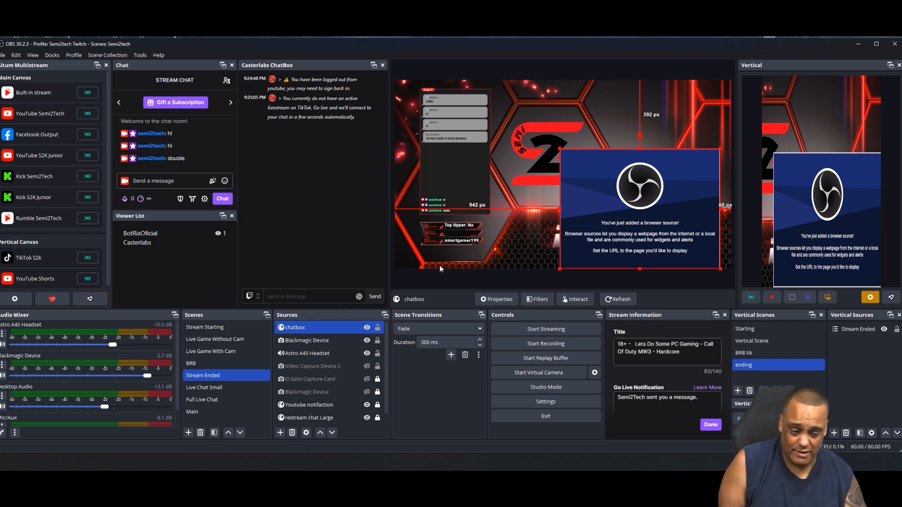
{"action": "right_click", "coordinate": [649, 203]}
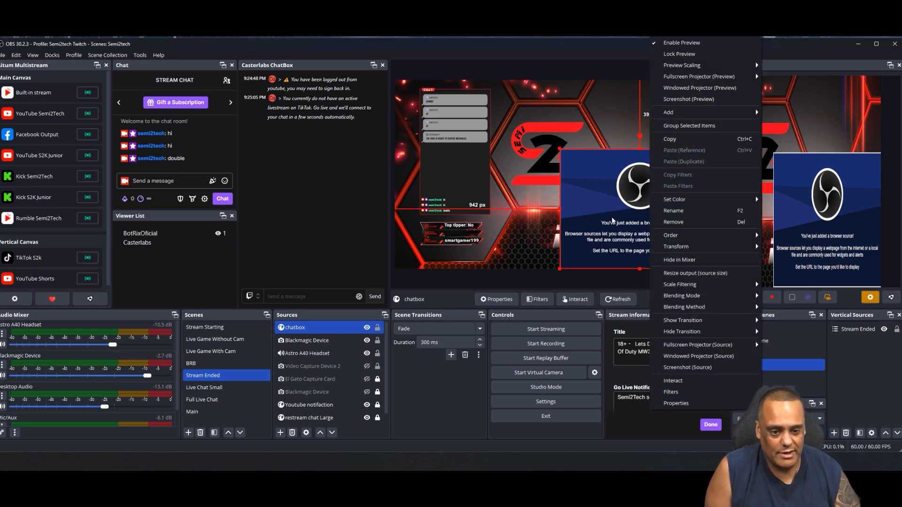
{"action": "left_click", "coordinate": [367, 328]}
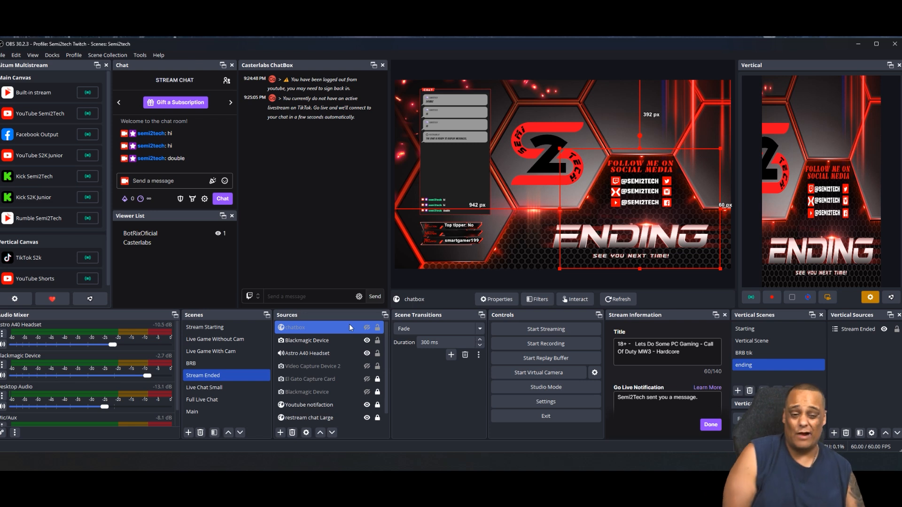